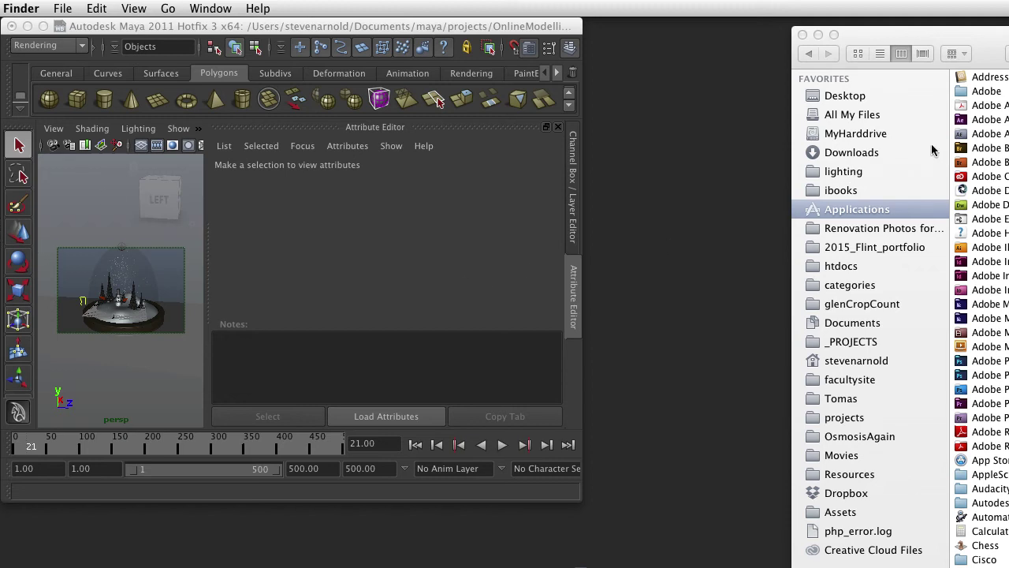
- Close the extra Finder window and drag the Maya window larger to show the snowglobe scene
{"action": "key", "text": "super+w"}
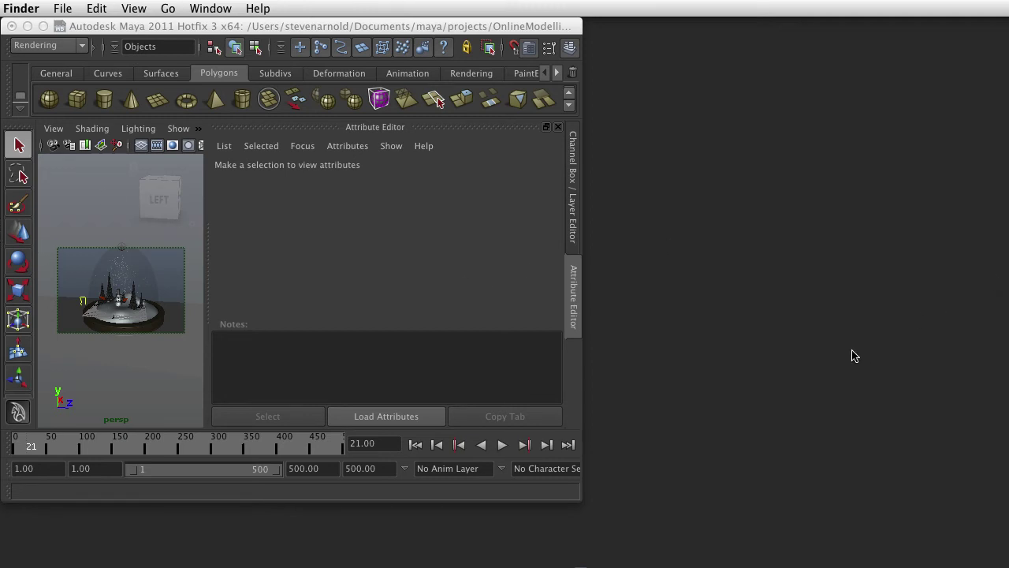
{"action": "left_click", "coordinate": [575, 496]}
{"action": "left_click_drag", "start_coordinate": [574, 496], "coordinate": [807, 555]}
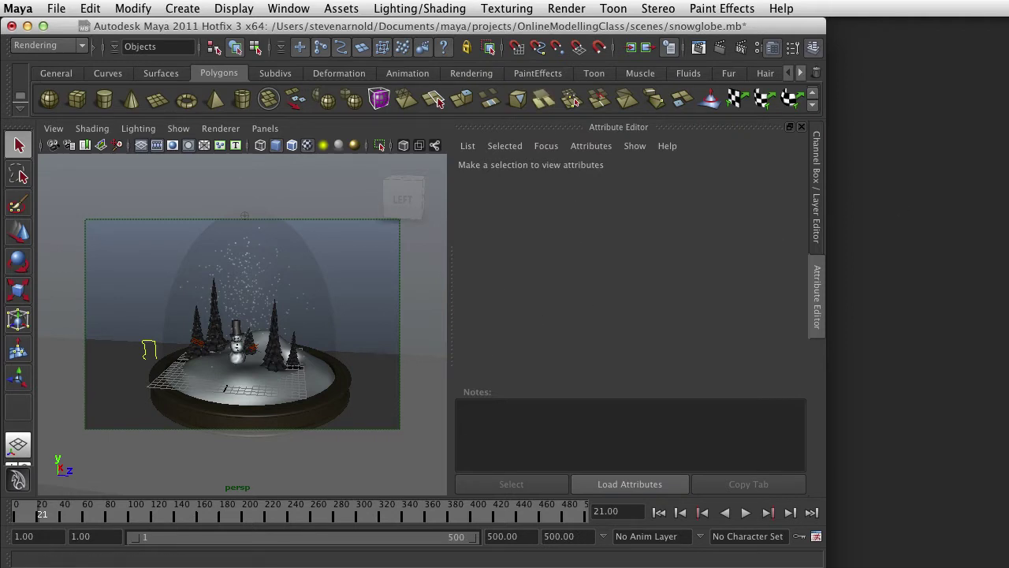
{"action": "key", "text": "super+Tab"}
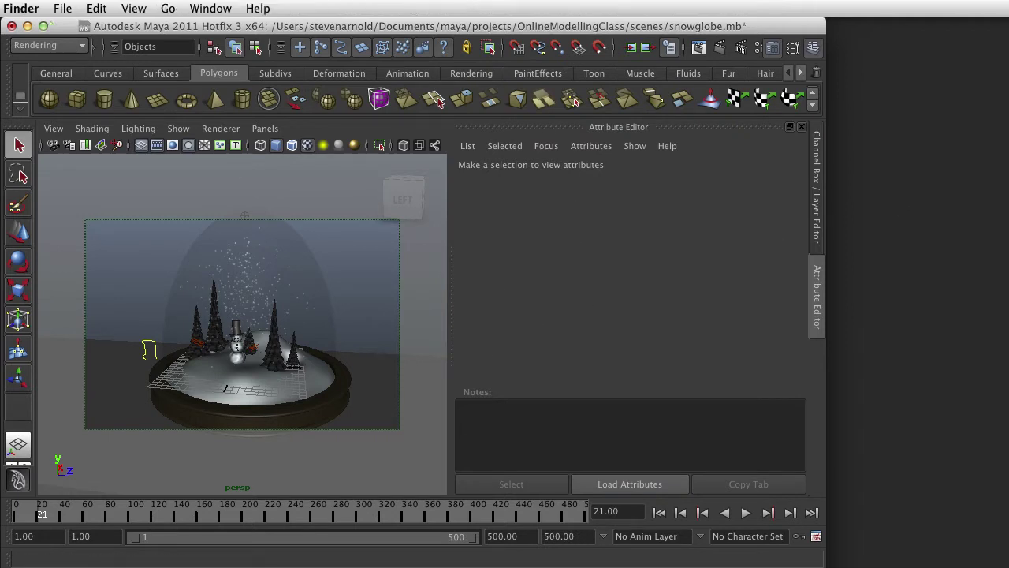
- Open the OnlineModellingClass project's images folder in a new Finder window
{"action": "key", "text": "super+n"}
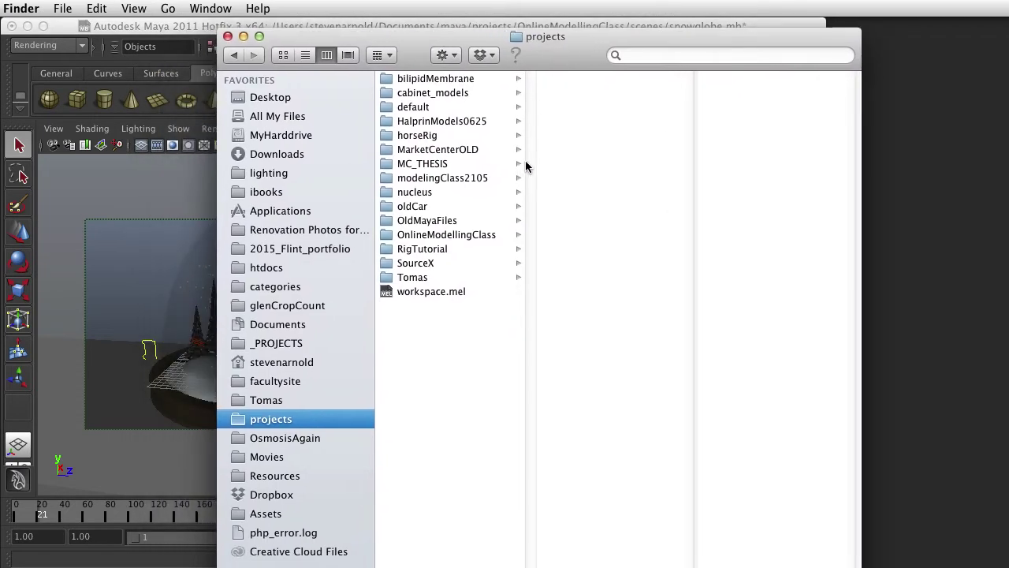
{"action": "left_click", "coordinate": [455, 238]}
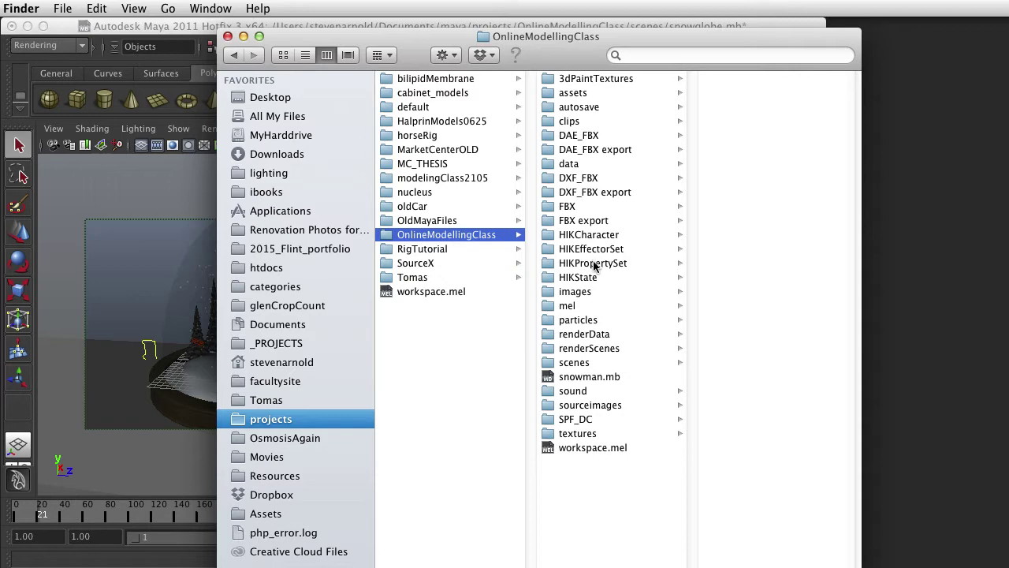
{"action": "left_click", "coordinate": [575, 292]}
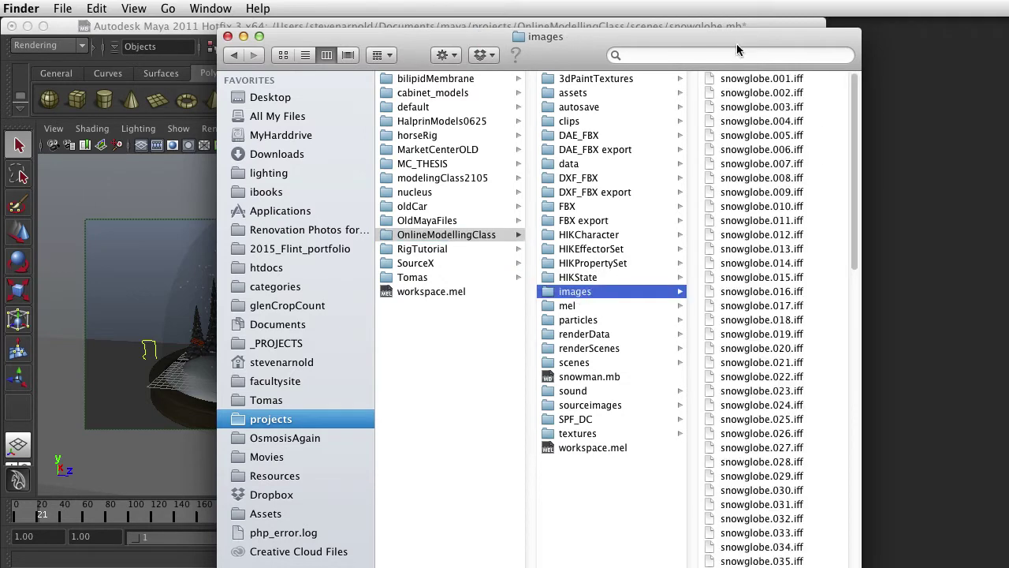
{"action": "left_click_drag", "start_coordinate": [736, 44], "coordinate": [494, 41]}
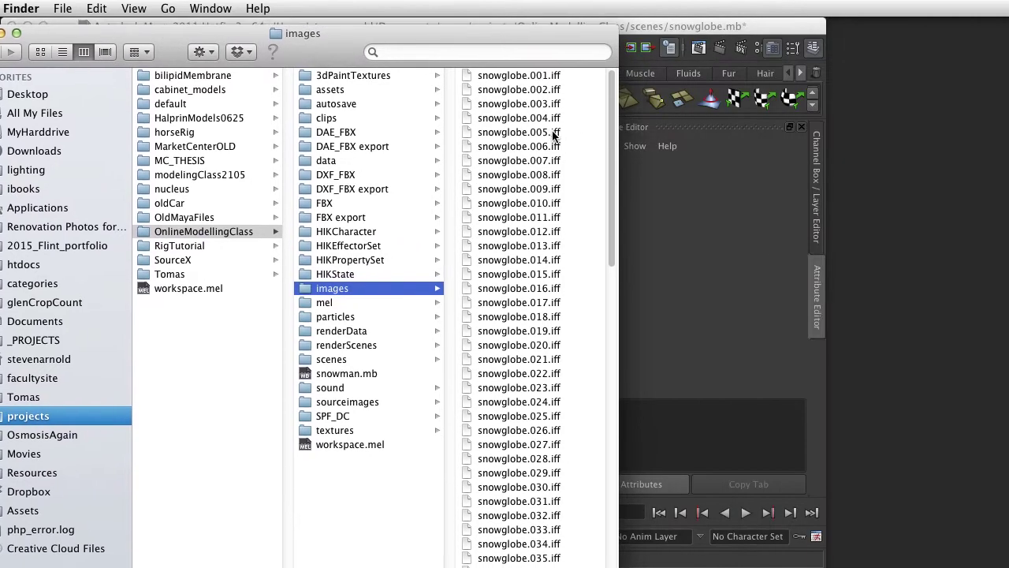
{"action": "left_click", "coordinate": [521, 77]}
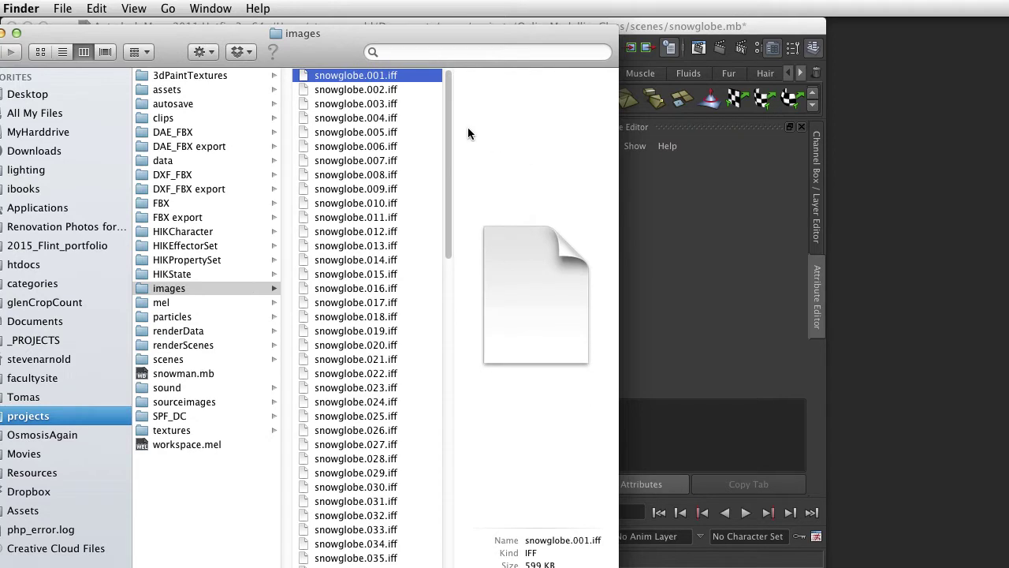
- Browse the snowglobe IFF frames and select snowglobe.038.iff
{"action": "scroll", "coordinate": [406, 268], "scroll_direction": "down", "scroll_amount": 15}
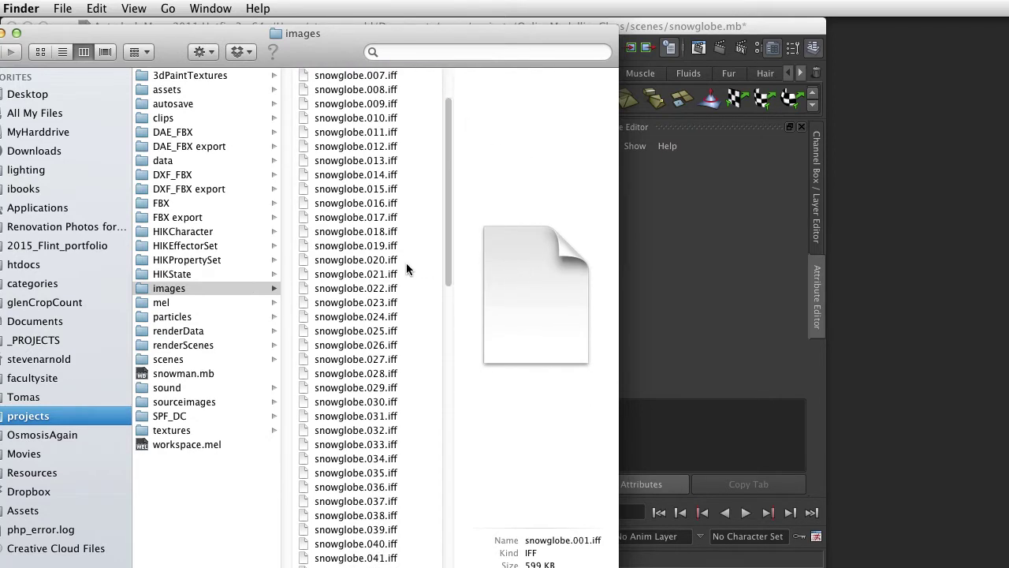
{"action": "scroll", "coordinate": [406, 268], "scroll_direction": "down", "scroll_amount": 6}
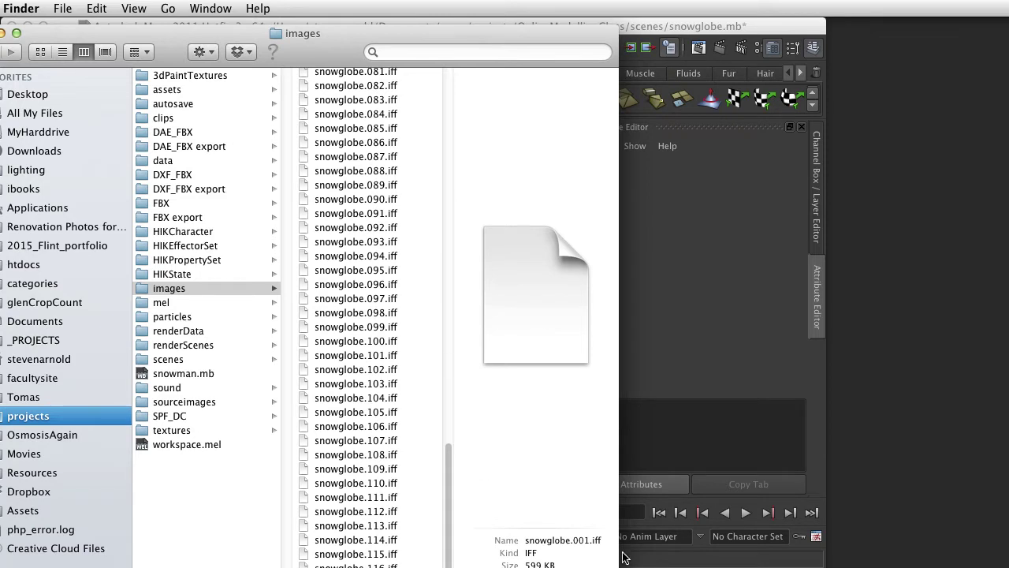
{"action": "scroll", "coordinate": [611, 525], "scroll_direction": "left", "scroll_amount": 1}
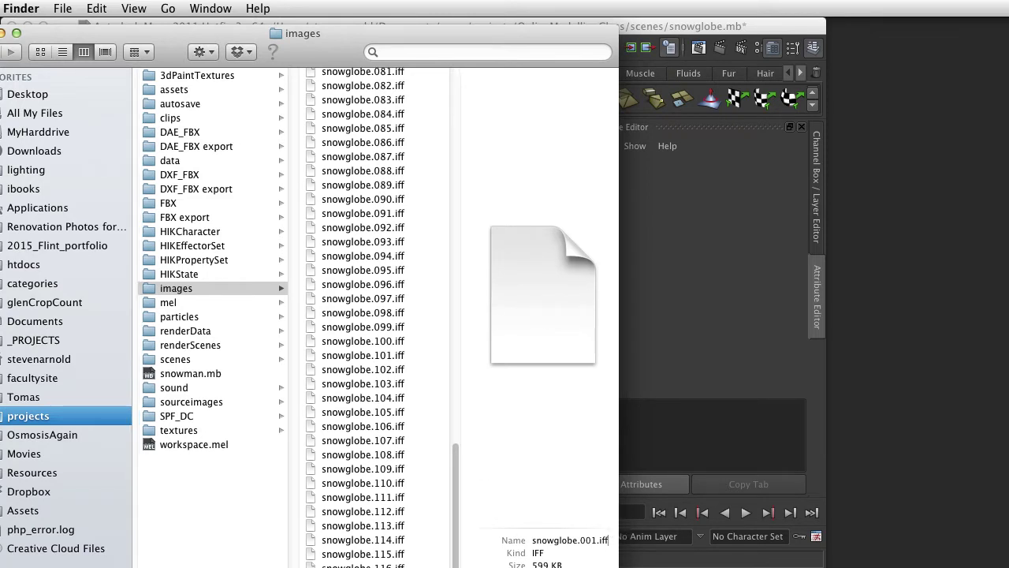
{"action": "left_click_drag", "start_coordinate": [618, 566], "coordinate": [612, 527]}
{"action": "scroll", "coordinate": [406, 473], "scroll_direction": "down", "scroll_amount": 5}
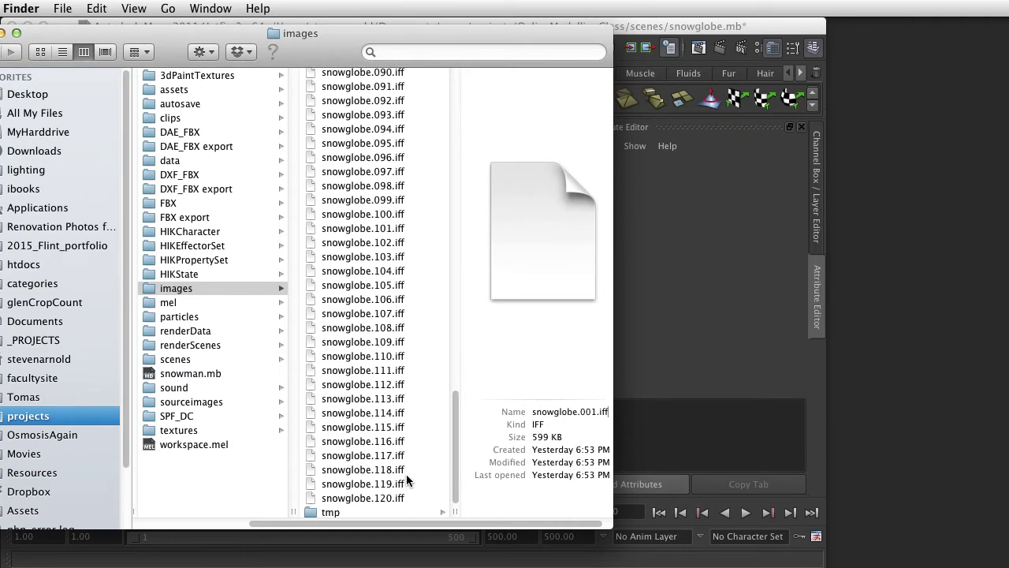
{"action": "scroll", "coordinate": [371, 474], "scroll_direction": "up", "scroll_amount": 20}
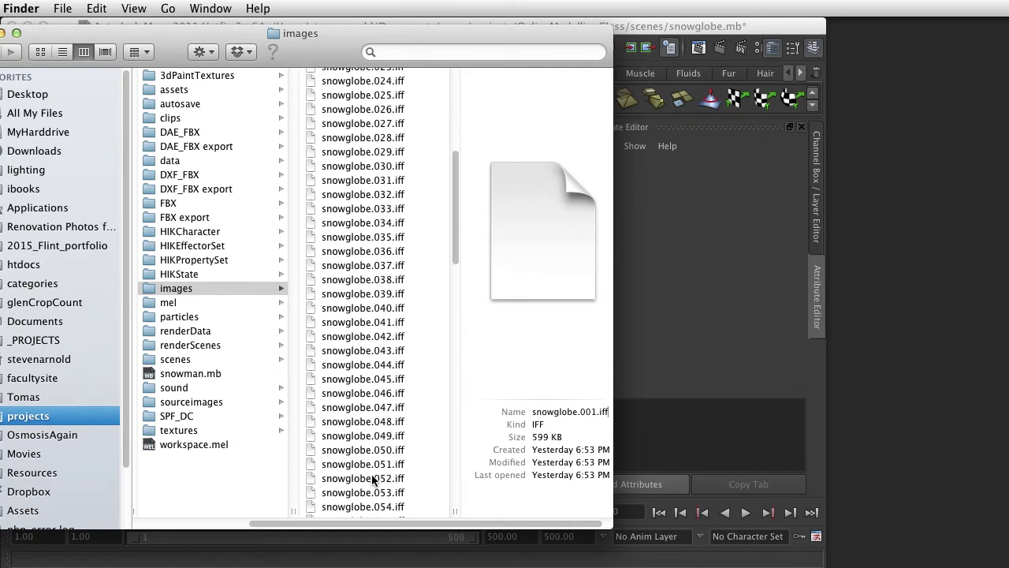
{"action": "left_click", "coordinate": [385, 341]}
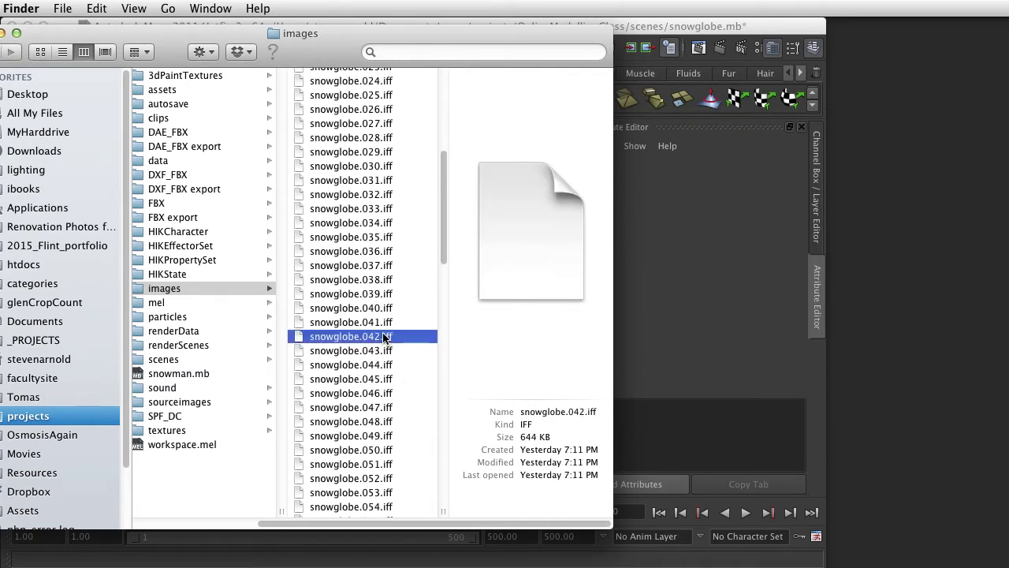
{"action": "left_click", "coordinate": [384, 324]}
{"action": "left_click", "coordinate": [380, 290]}
{"action": "left_click", "coordinate": [377, 321]}
{"action": "left_click", "coordinate": [376, 290]}
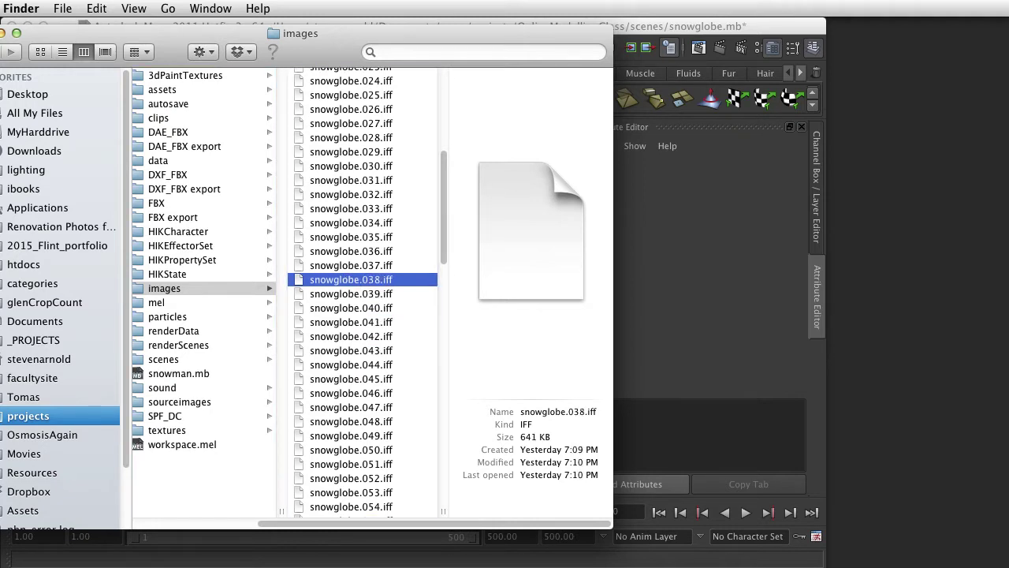
{"action": "mouse_move", "coordinate": [4, 250]}
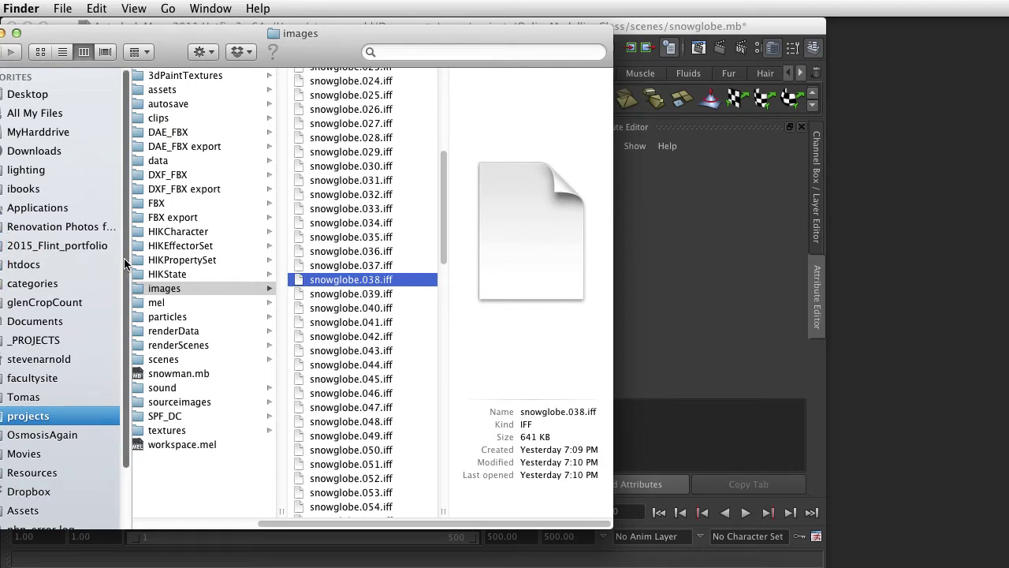
- Open snowglobe.038.iff in Photoshop CS4 and expand the workspace to fill the screen
{"action": "double_click", "coordinate": [389, 280]}
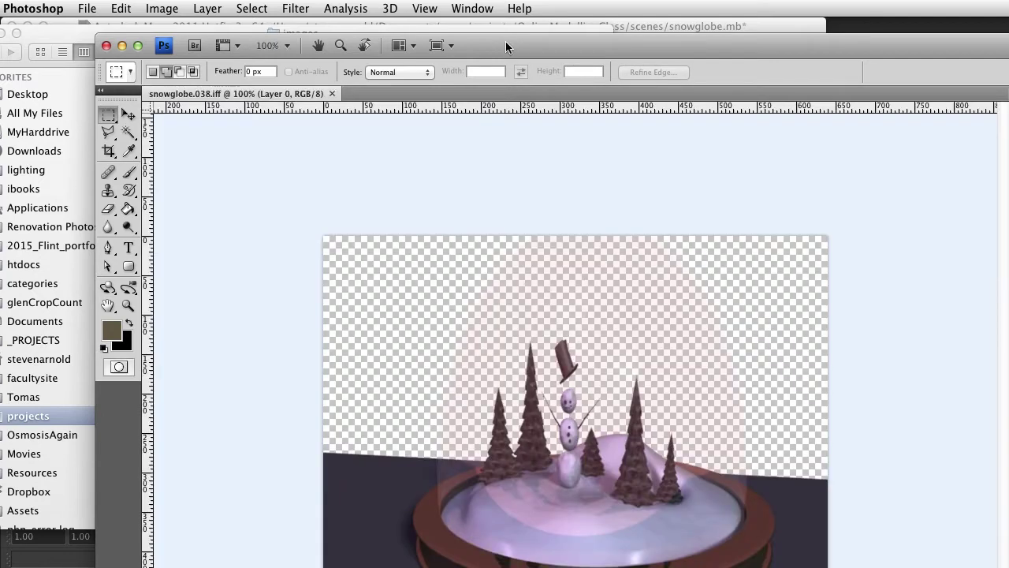
{"action": "left_click_drag", "start_coordinate": [506, 42], "coordinate": [380, 5]}
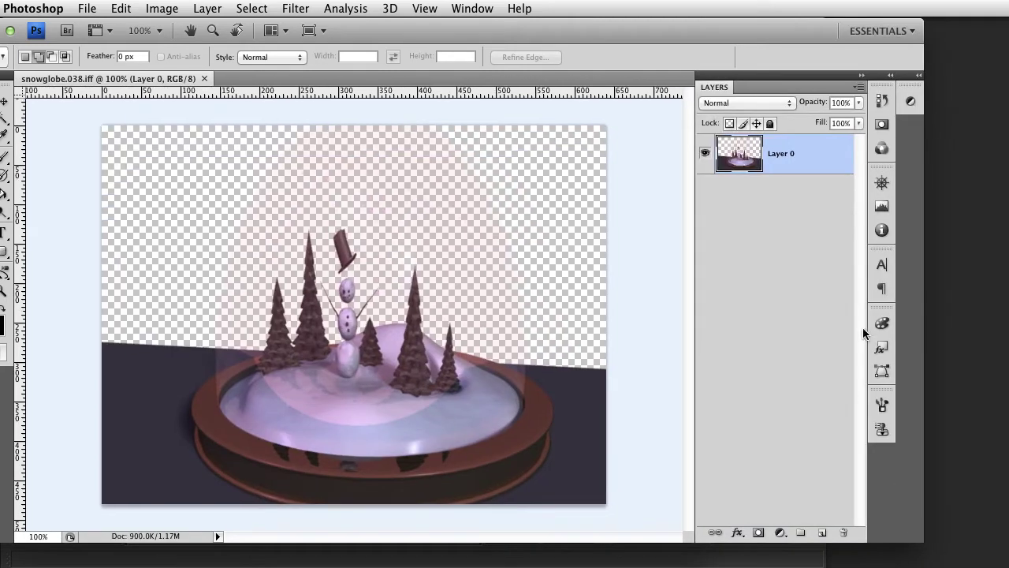
- Add Layer 1 beneath Layer 0 and paint-bucket fill it with a purple foreground colour
{"action": "left_click", "coordinate": [822, 532]}
{"action": "left_click_drag", "start_coordinate": [775, 155], "coordinate": [708, 246]}
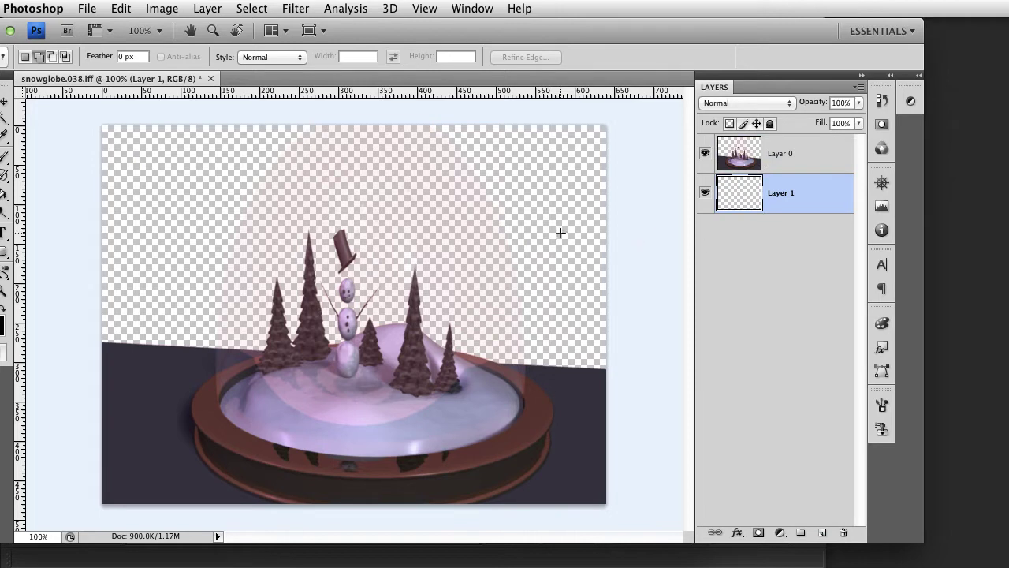
{"action": "left_click", "coordinate": [5, 196]}
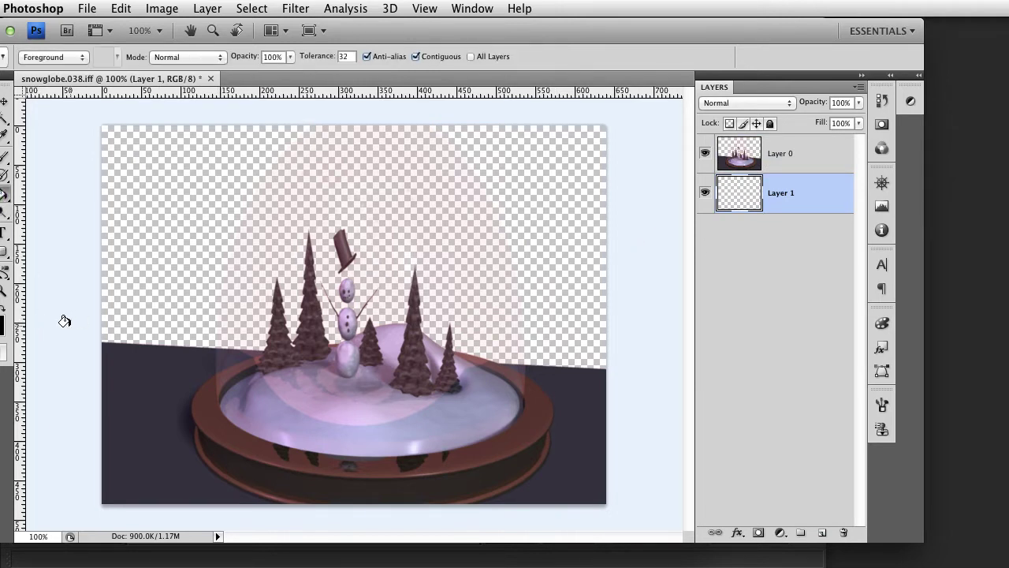
{"action": "left_click", "coordinate": [3, 323]}
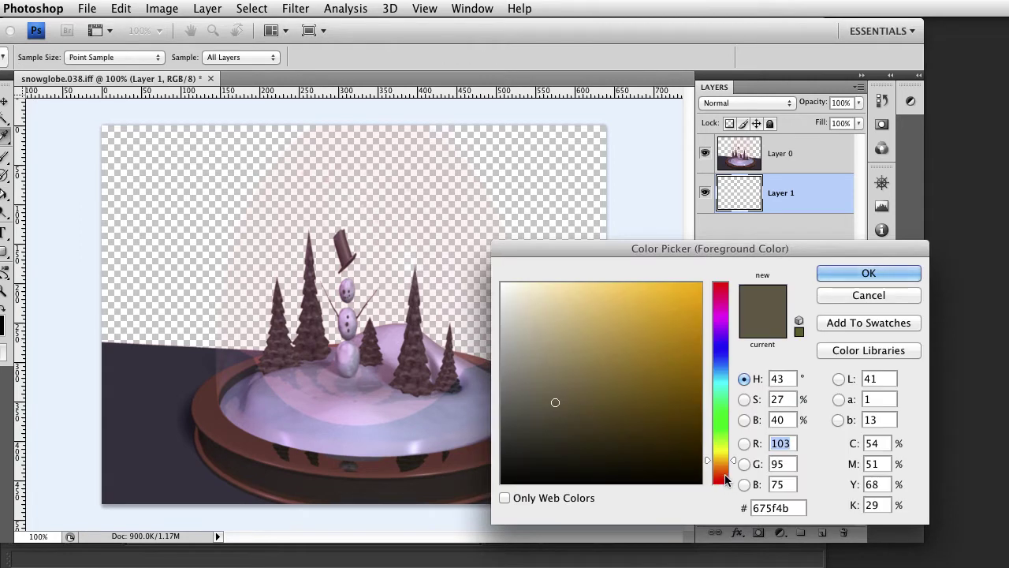
{"action": "mouse_move", "coordinate": [727, 476]}
{"action": "left_mouse_down"}
{"action": "mouse_move", "coordinate": [725, 307]}
{"action": "mouse_move", "coordinate": [725, 318]}
{"action": "left_mouse_up"}
{"action": "left_click", "coordinate": [576, 361]}
{"action": "left_click", "coordinate": [848, 272]}
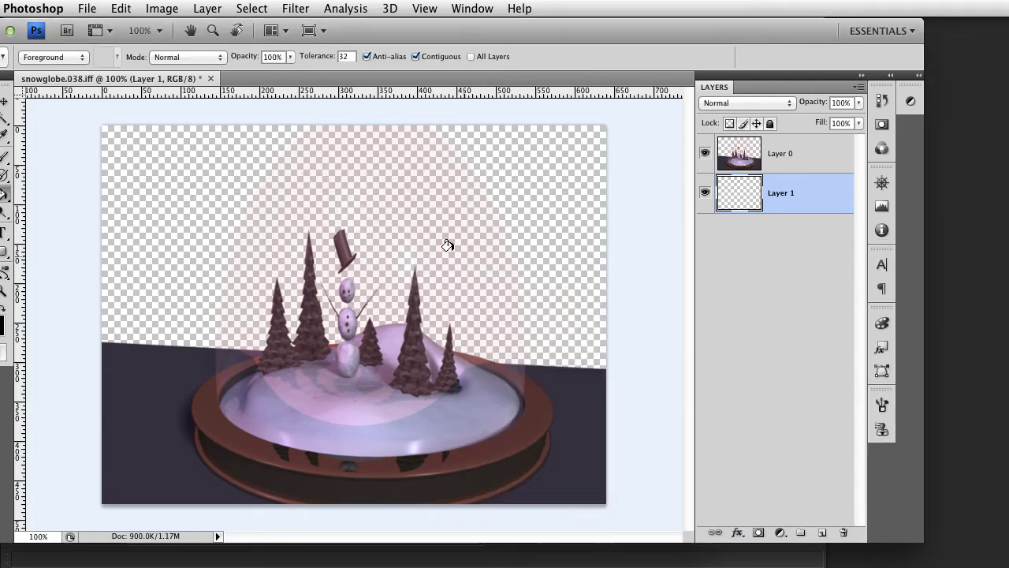
{"action": "left_click", "coordinate": [438, 238]}
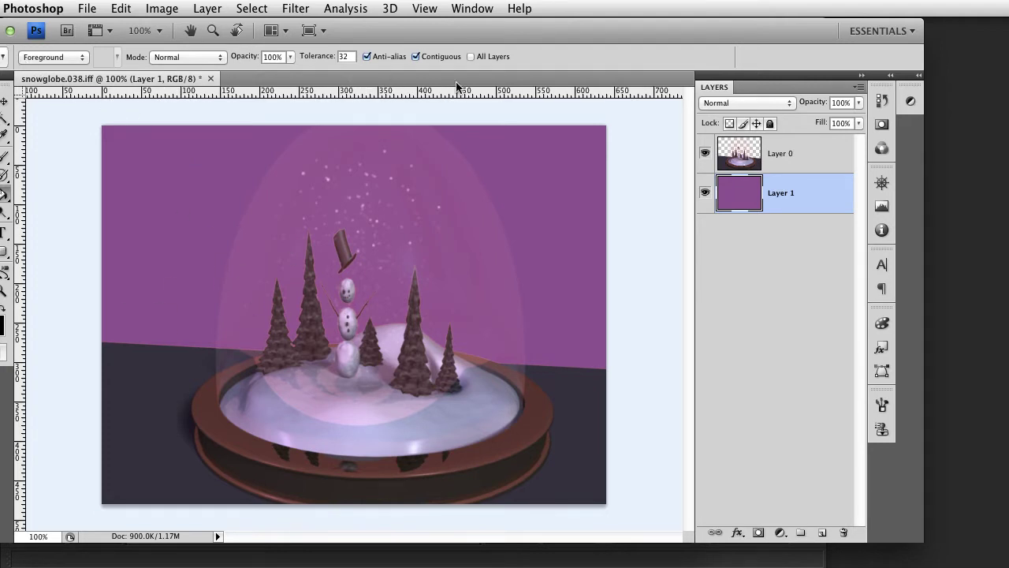
{"action": "double_click", "coordinate": [436, 35]}
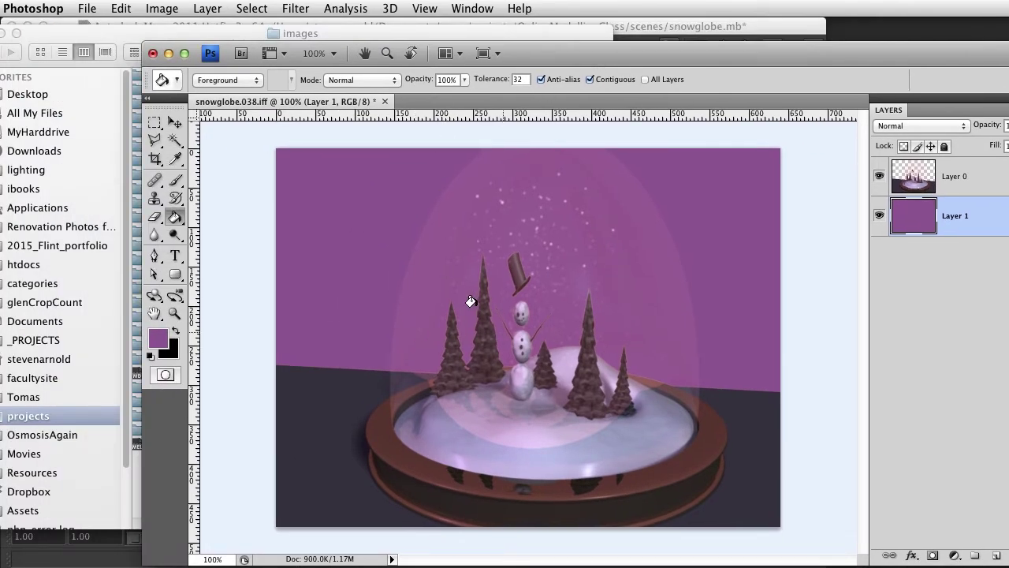
- Close the snowglobe.038 image with Don't Save and close the images folder window
{"action": "left_click", "coordinate": [153, 56]}
{"action": "left_click", "coordinate": [639, 246]}
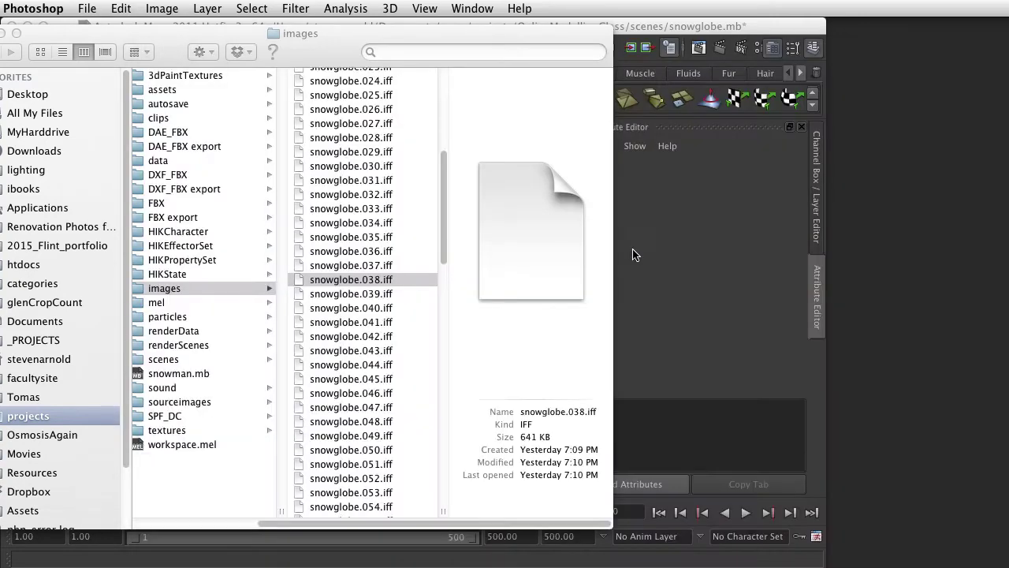
{"action": "scroll", "coordinate": [359, 178], "scroll_direction": "up", "scroll_amount": 5}
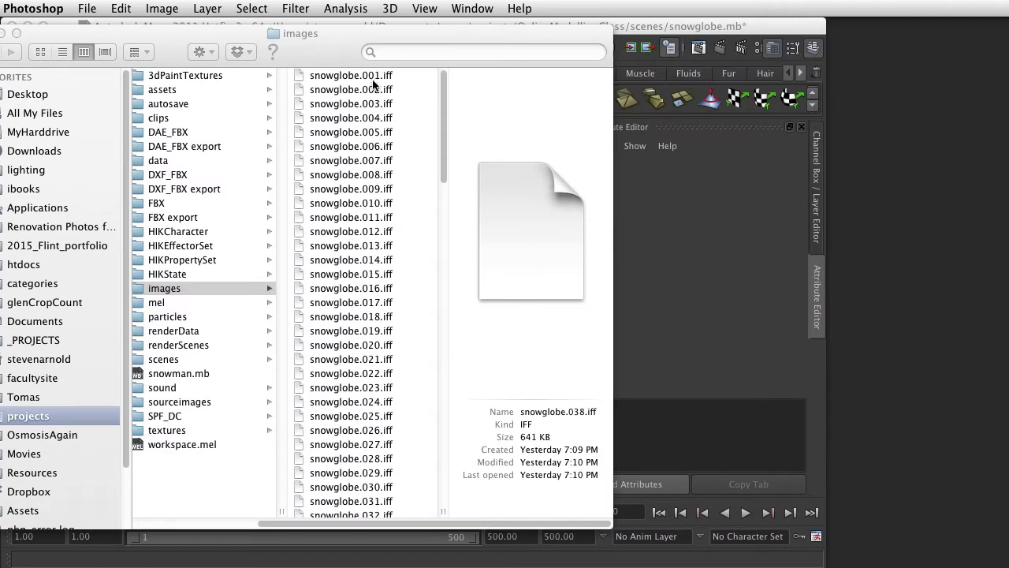
{"action": "scroll", "coordinate": [342, 331], "scroll_direction": "down", "scroll_amount": 15}
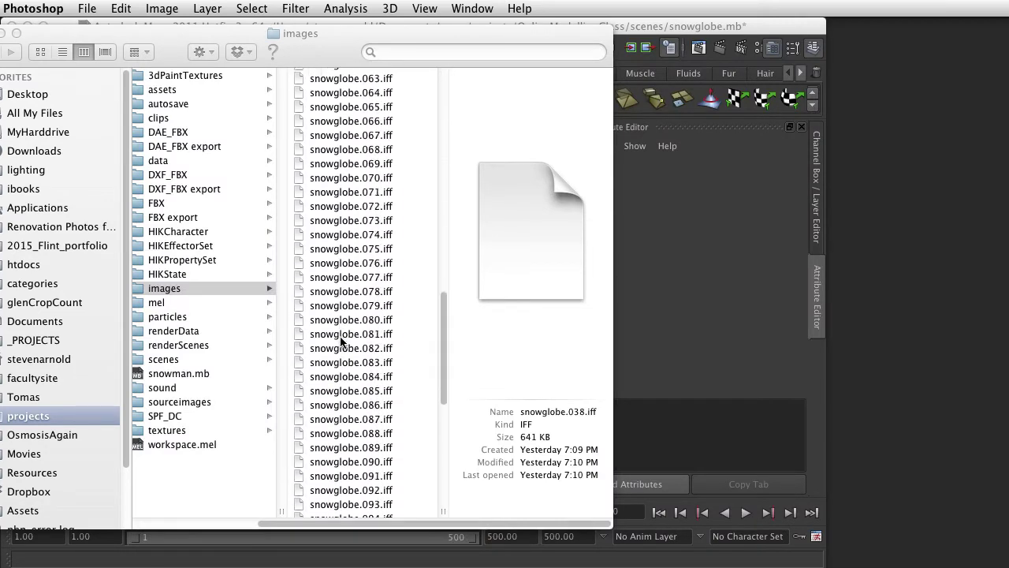
{"action": "scroll", "coordinate": [341, 339], "scroll_direction": "up", "scroll_amount": 13}
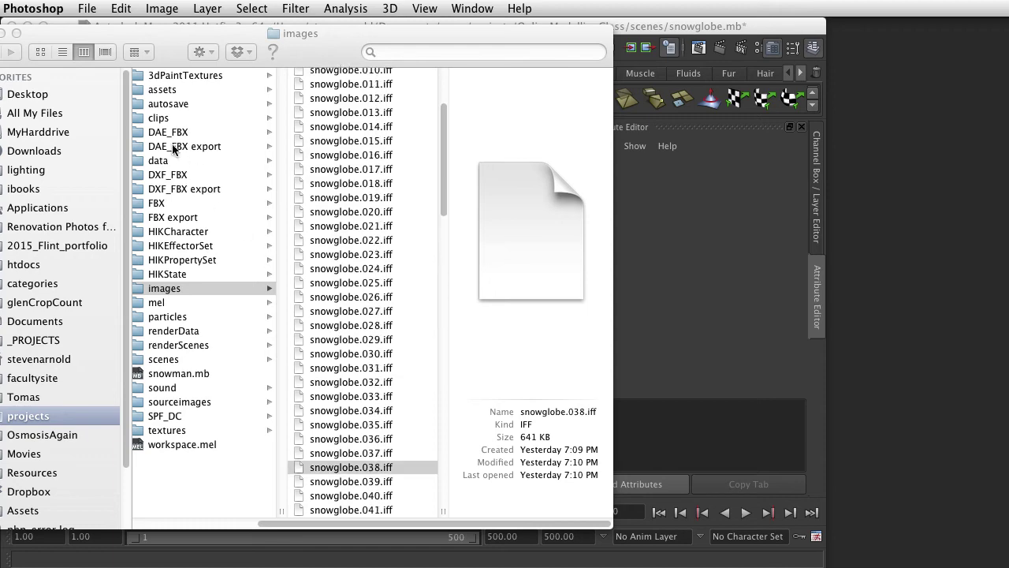
{"action": "left_click_drag", "start_coordinate": [70, 33], "coordinate": [281, 78]}
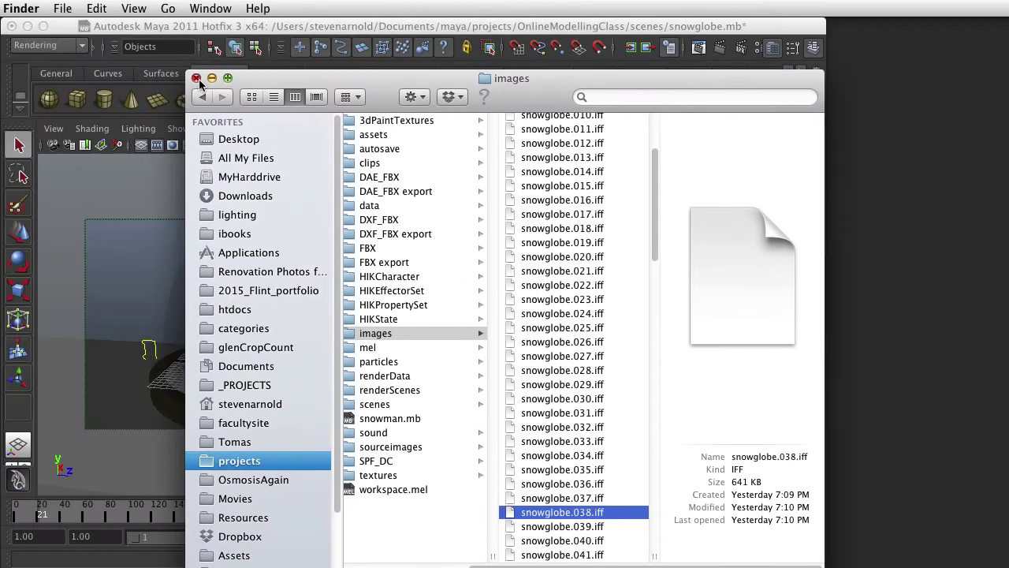
{"action": "left_click", "coordinate": [197, 78]}
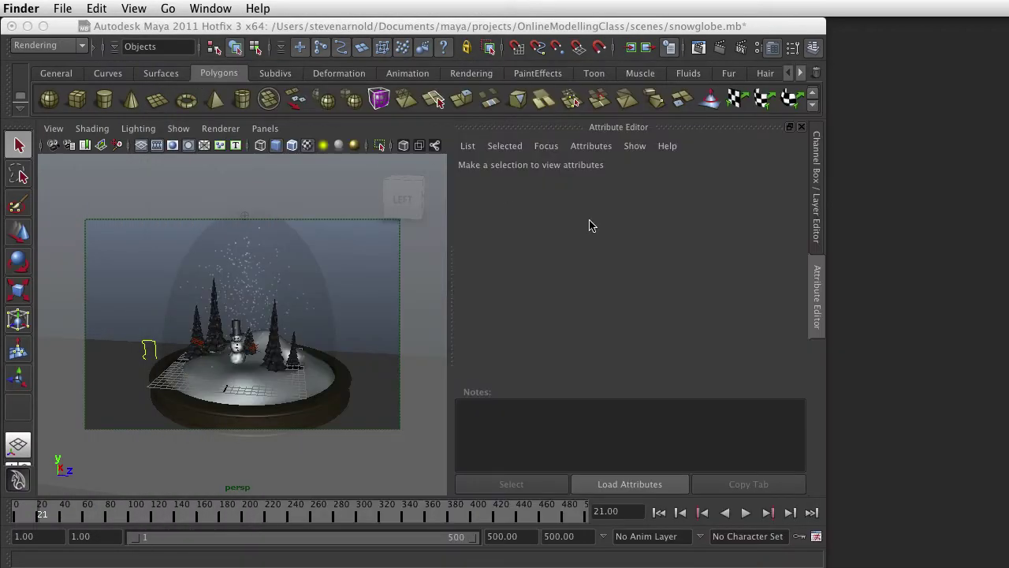
- Browse Applications > Autodesk > maya2011 in a new Finder window and select Fcheck
{"action": "key", "text": "super+n"}
{"action": "left_click_drag", "start_coordinate": [404, 85], "coordinate": [244, 47]}
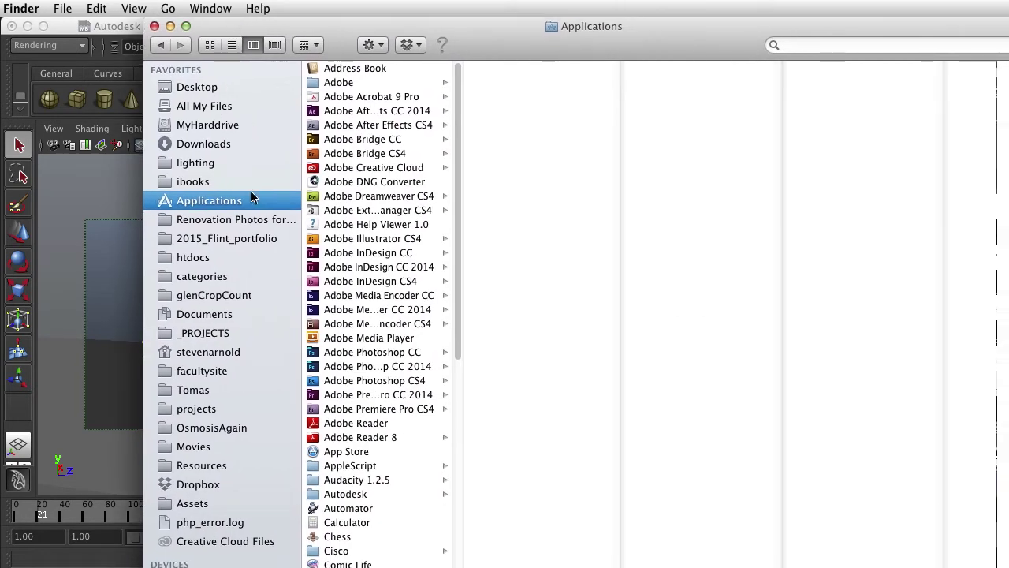
{"action": "left_click", "coordinate": [351, 495]}
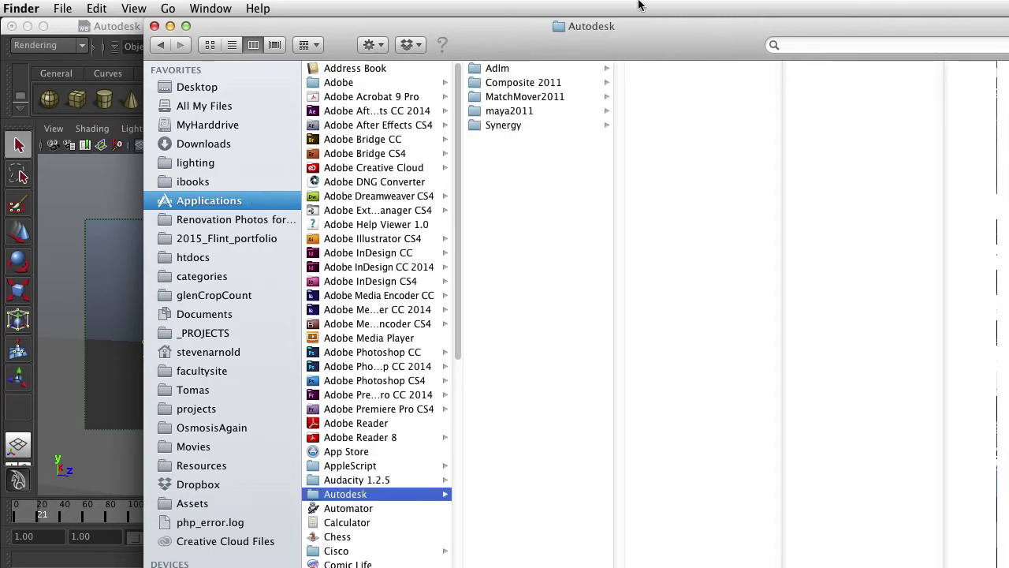
{"action": "left_click", "coordinate": [514, 112]}
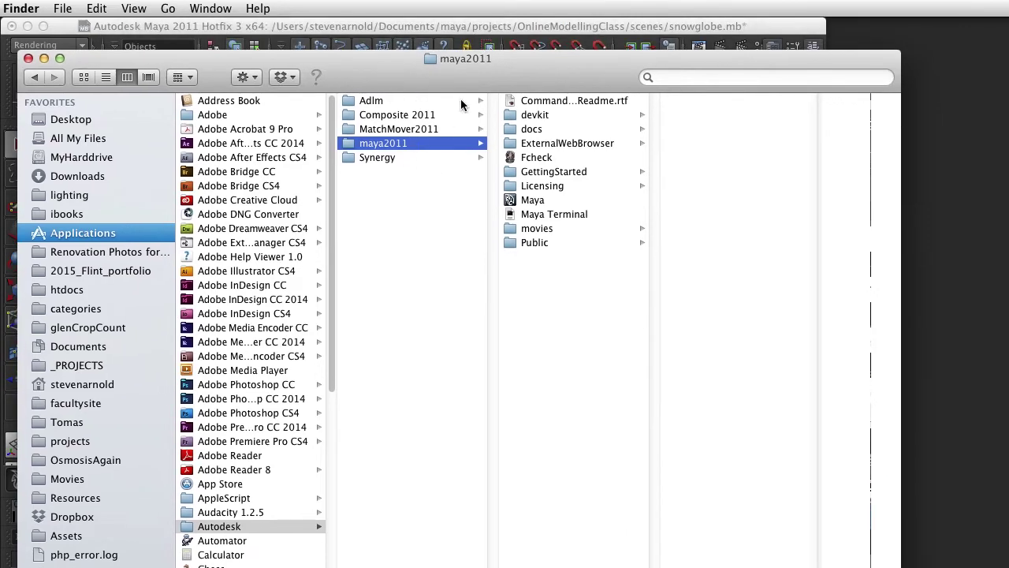
{"action": "left_click_drag", "start_coordinate": [400, 69], "coordinate": [298, 54]}
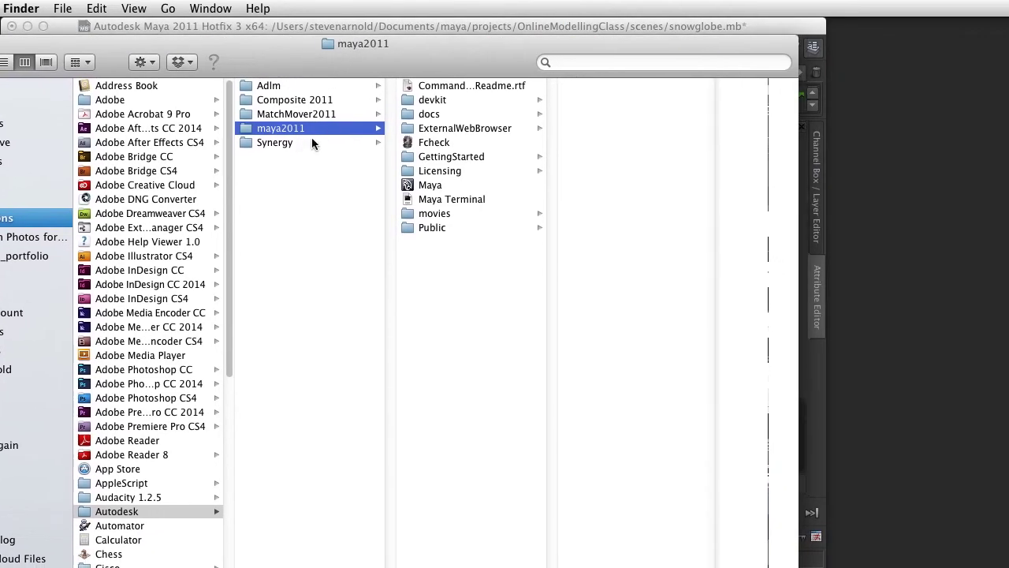
{"action": "left_click", "coordinate": [469, 145]}
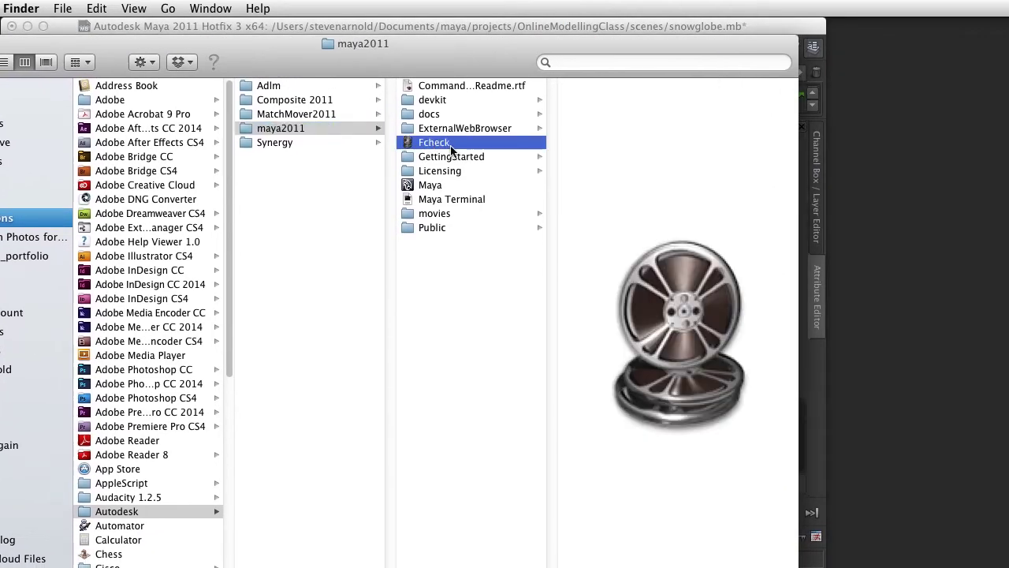
{"action": "left_click_drag", "start_coordinate": [452, 57], "coordinate": [355, 40]}
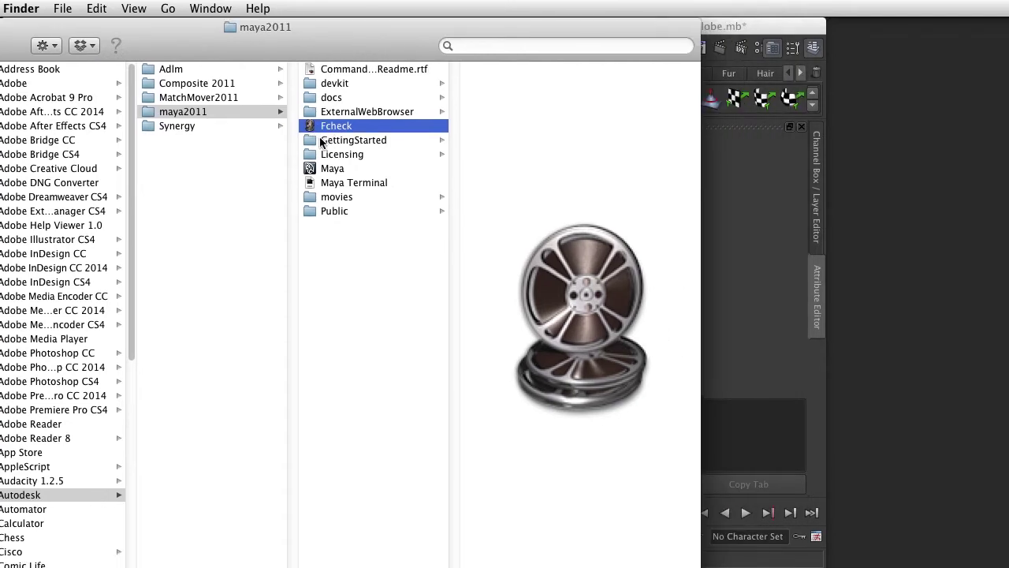
- Launch Fcheck, minimize Finder, and arrange the playback and info windows
{"action": "double_click", "coordinate": [331, 126]}
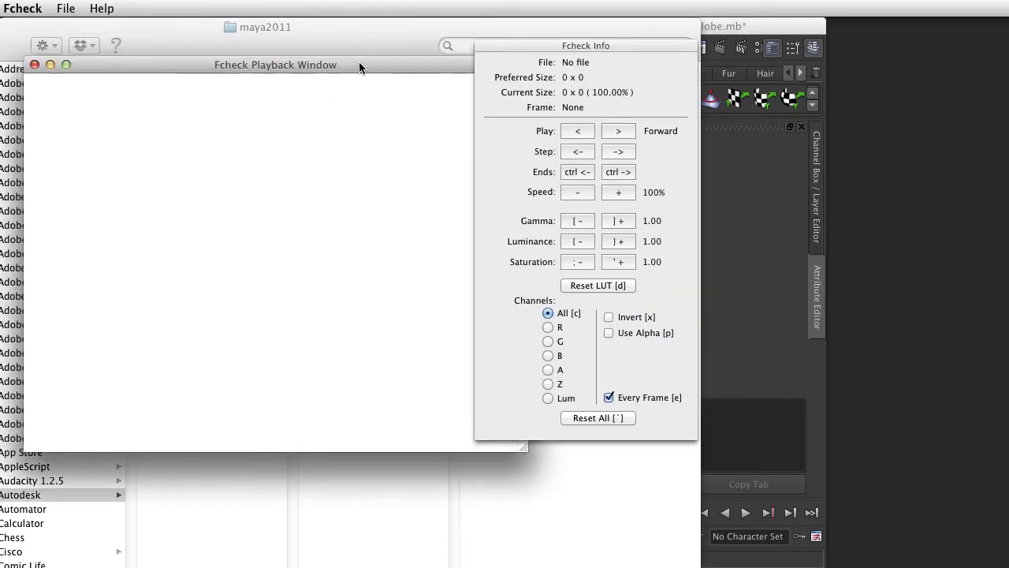
{"action": "left_click", "coordinate": [171, 30]}
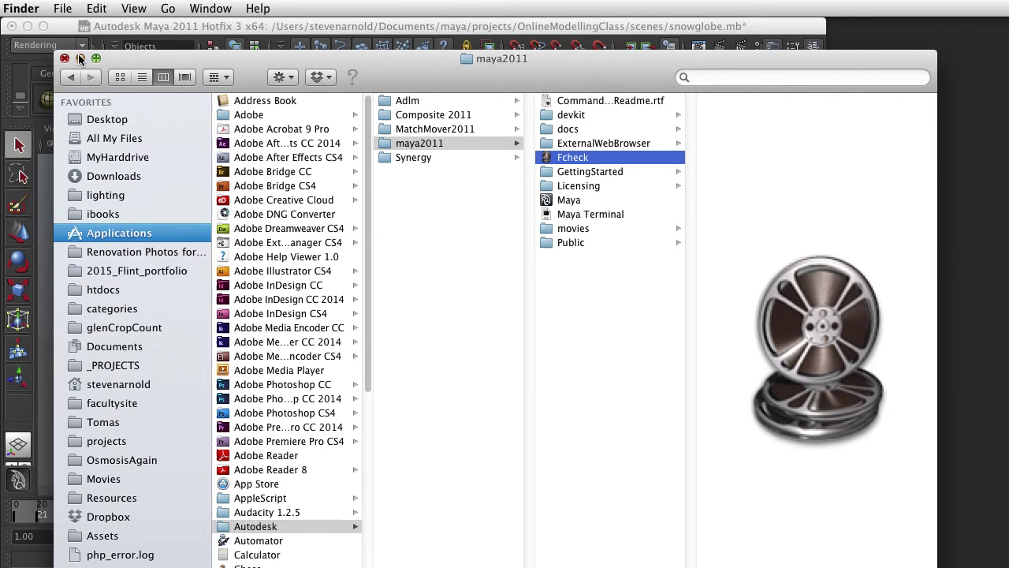
{"action": "left_click", "coordinate": [79, 57]}
{"action": "left_click_drag", "start_coordinate": [242, 85], "coordinate": [221, 59]}
{"action": "left_click_drag", "start_coordinate": [548, 46], "coordinate": [680, 42]}
{"action": "left_click_drag", "start_coordinate": [505, 57], "coordinate": [501, 53]}
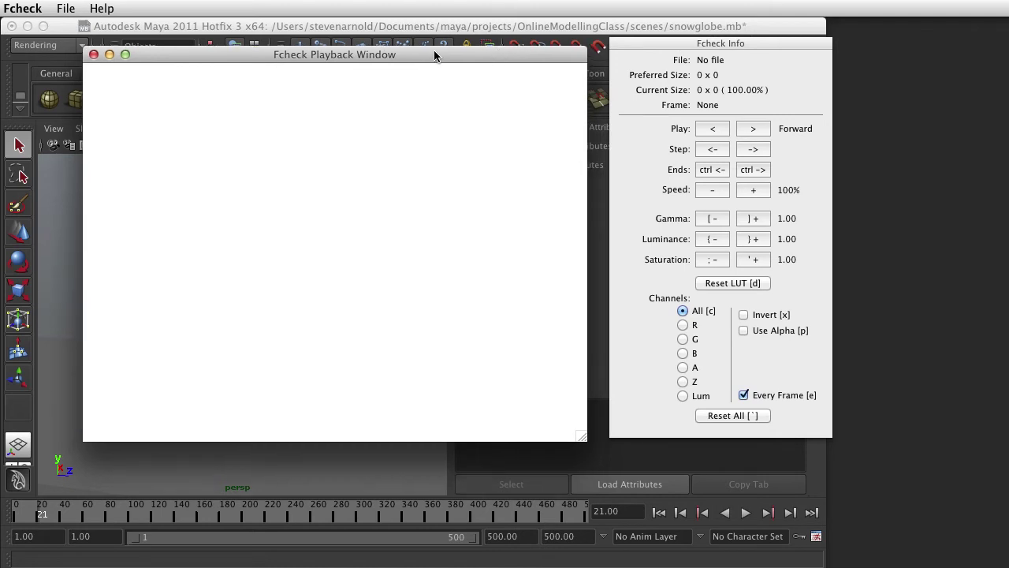
- Choose File > Open Sequence and pick snowglobe.001.iff as the sequence start
{"action": "left_click", "coordinate": [65, 9]}
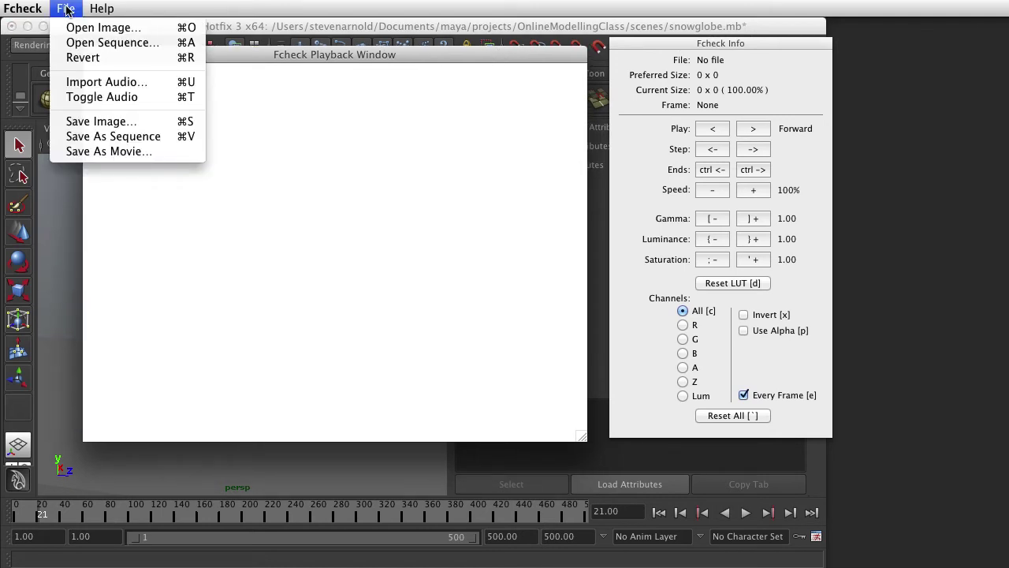
{"action": "left_click", "coordinate": [90, 47]}
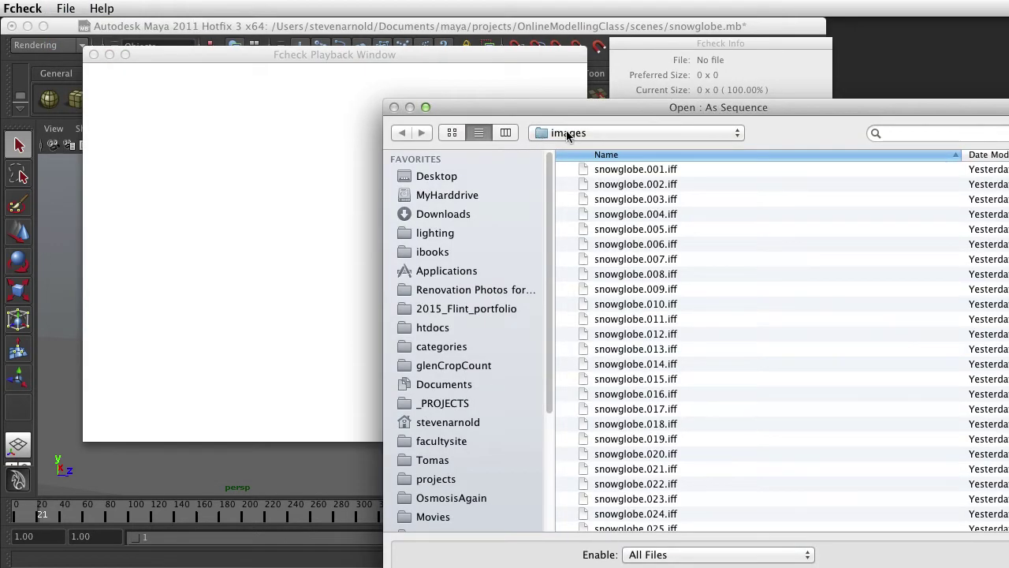
{"action": "left_click_drag", "start_coordinate": [596, 108], "coordinate": [452, 27]}
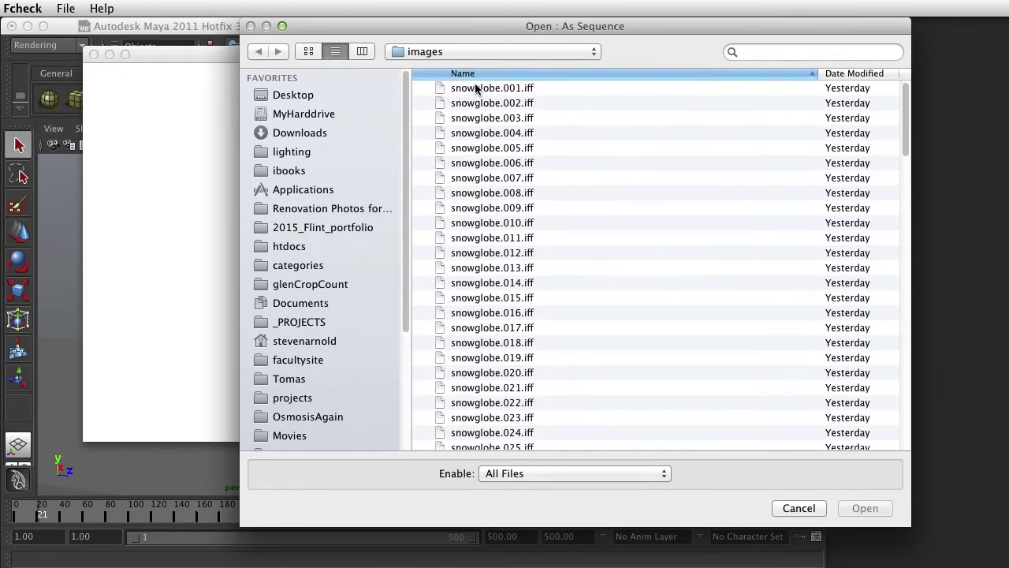
{"action": "left_click", "coordinate": [476, 89]}
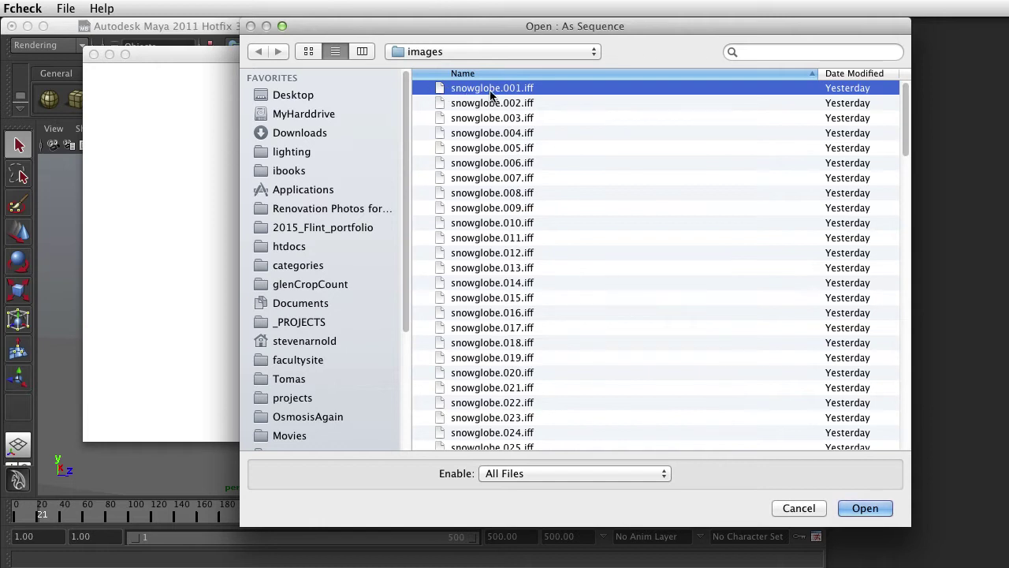
{"action": "scroll", "coordinate": [487, 153], "scroll_direction": "down", "scroll_amount": 1}
{"action": "scroll", "coordinate": [486, 154], "scroll_direction": "down", "scroll_amount": 5}
{"action": "scroll", "coordinate": [489, 153], "scroll_direction": "up", "scroll_amount": 5}
- Open the sequence from snowglobe.001.iff so all 120 frames play at 640 x 480
{"action": "left_click", "coordinate": [865, 508]}
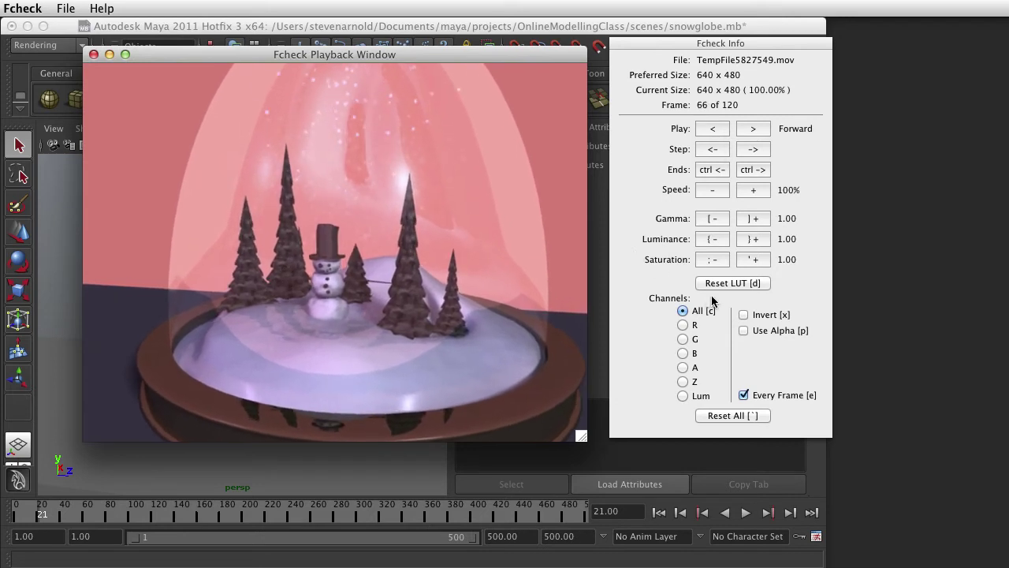
- Toggle playback between backward and forward and reset the viewer settings to defaults
{"action": "left_click", "coordinate": [715, 128]}
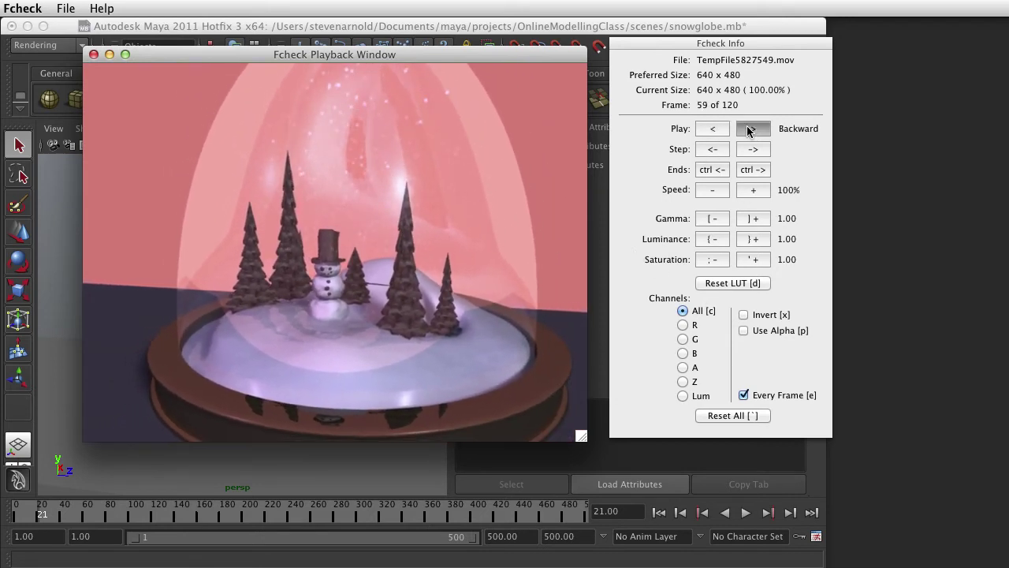
{"action": "left_click", "coordinate": [748, 129]}
{"action": "left_click", "coordinate": [721, 129]}
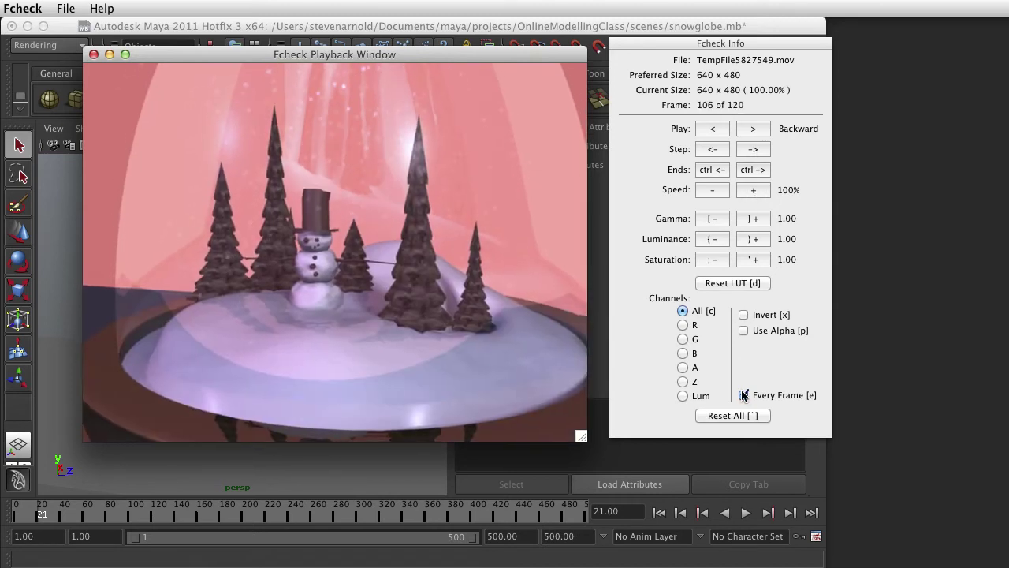
{"action": "left_click", "coordinate": [725, 415]}
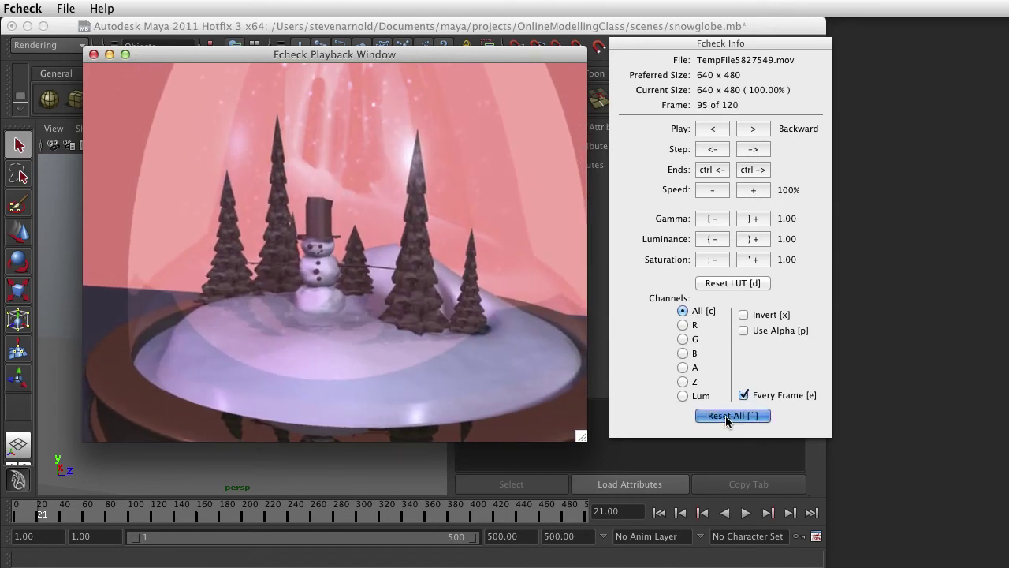
{"action": "left_click", "coordinate": [725, 175]}
{"action": "left_click", "coordinate": [753, 128]}
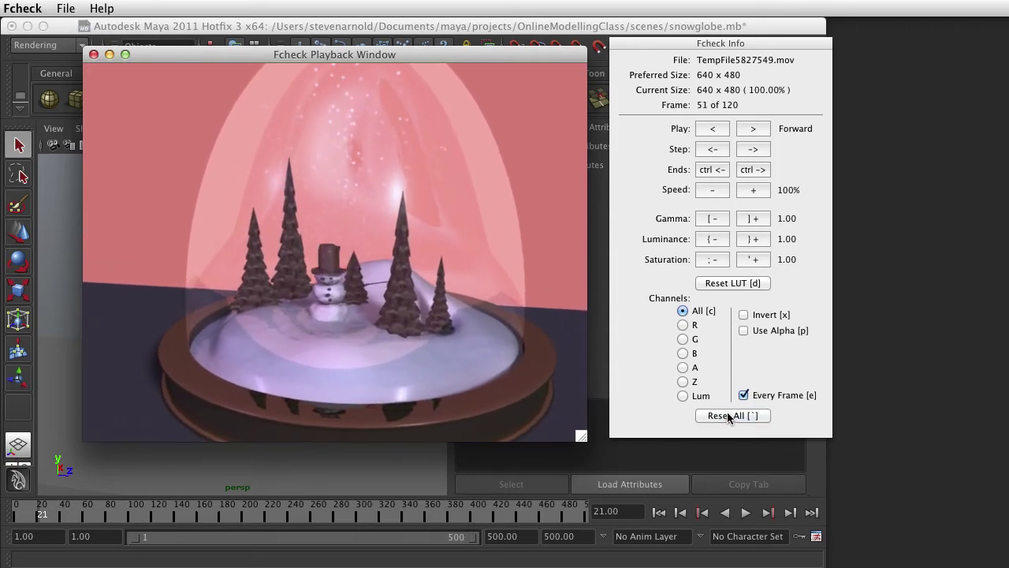
- Play the sequence backward then forward, jump back to frame 1, and open the File menu
{"action": "left_click", "coordinate": [722, 129]}
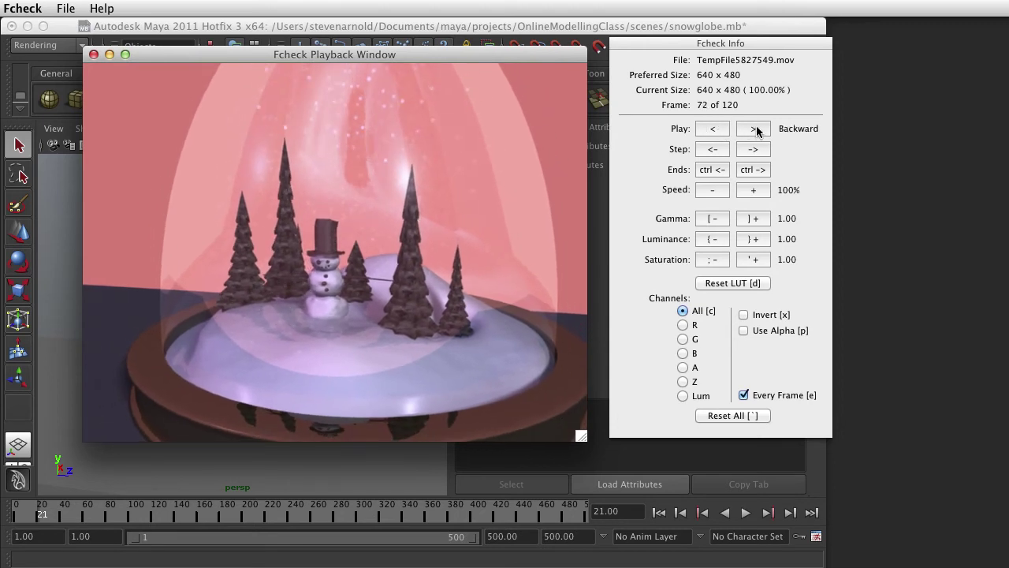
{"action": "left_click", "coordinate": [755, 128]}
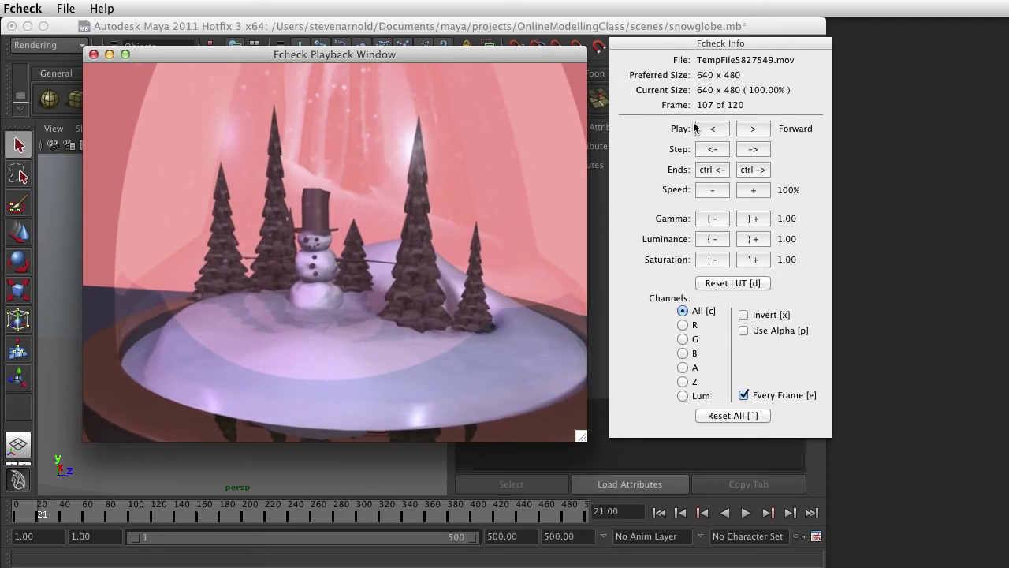
{"action": "left_click", "coordinate": [756, 173]}
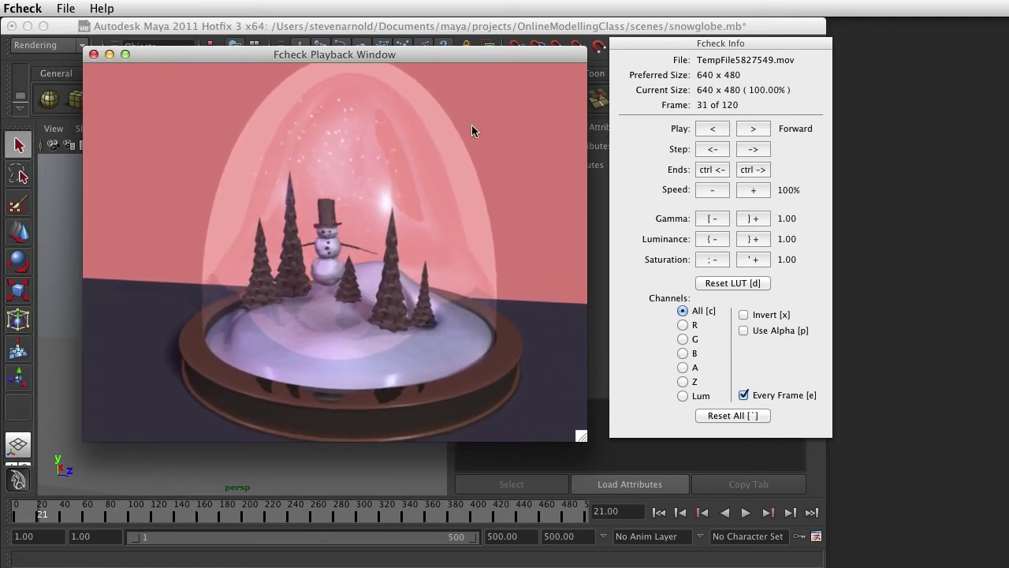
{"action": "left_click", "coordinate": [66, 9]}
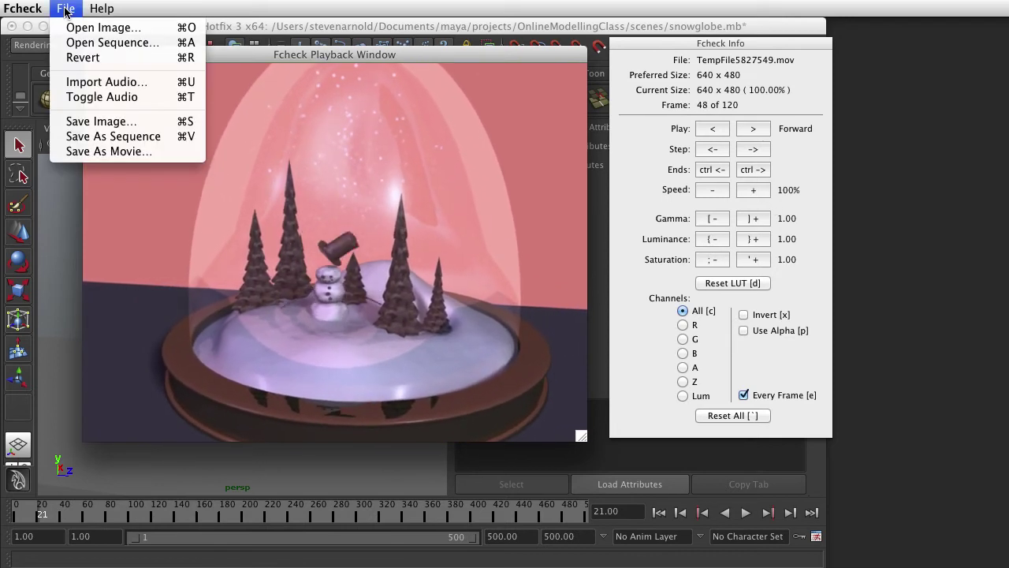
- Save the movie as snowglobe_arnold to the Desktop via Save As Movie
{"action": "left_click", "coordinate": [114, 154]}
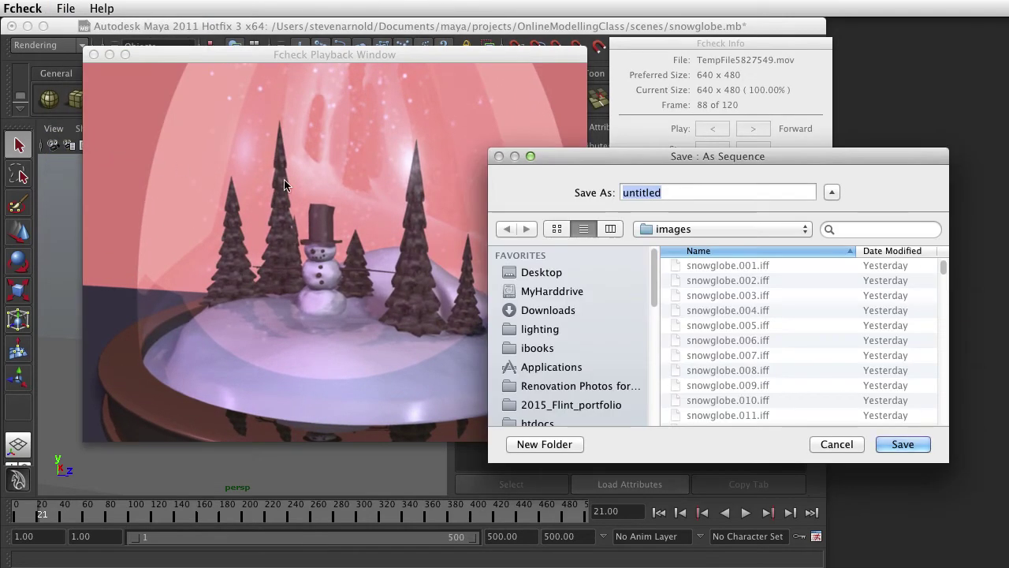
{"action": "left_click_drag", "start_coordinate": [572, 156], "coordinate": [366, 61]}
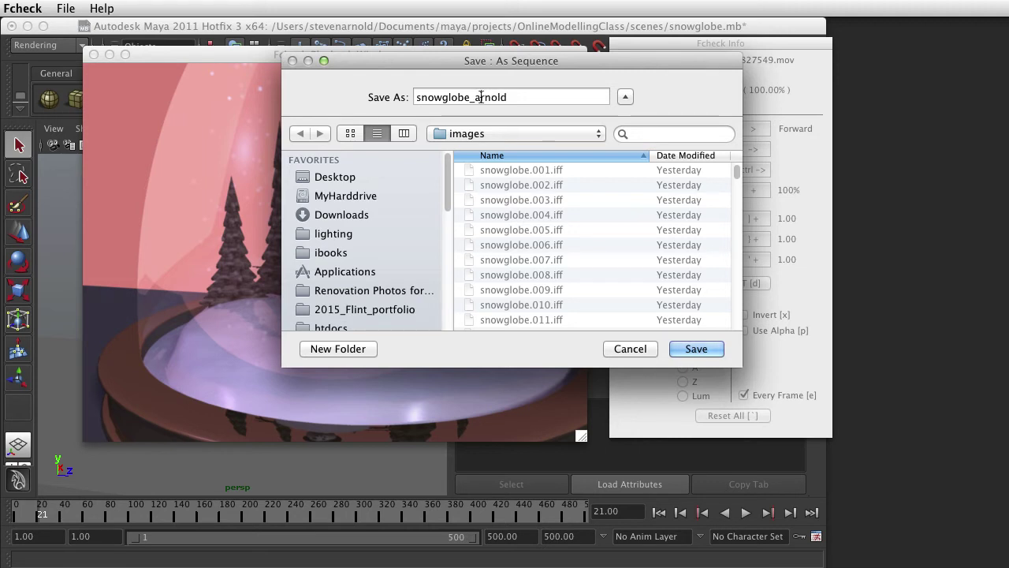
{"action": "left_click", "coordinate": [473, 134]}
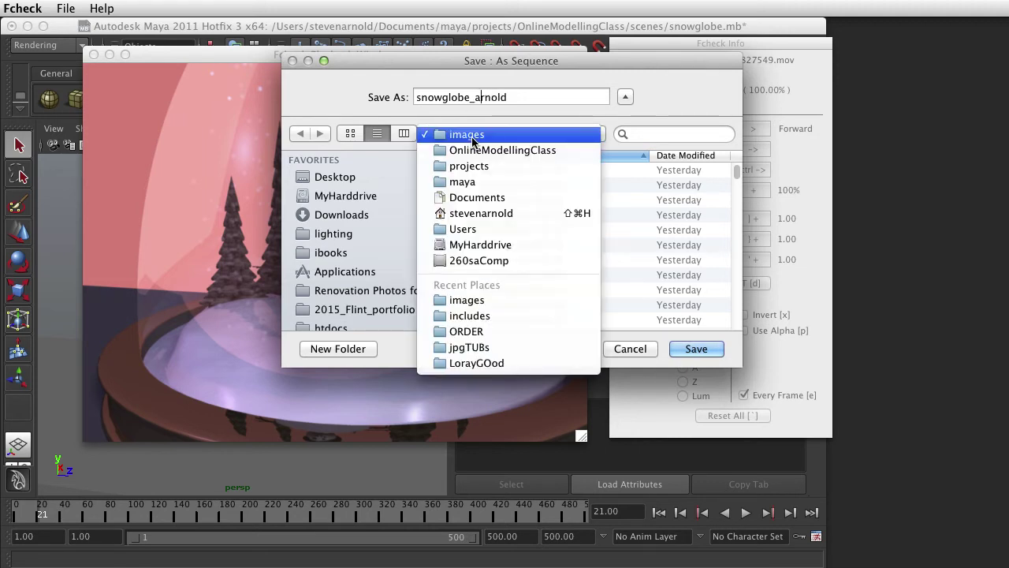
{"action": "left_click", "coordinate": [348, 180]}
{"action": "left_click", "coordinate": [349, 180]}
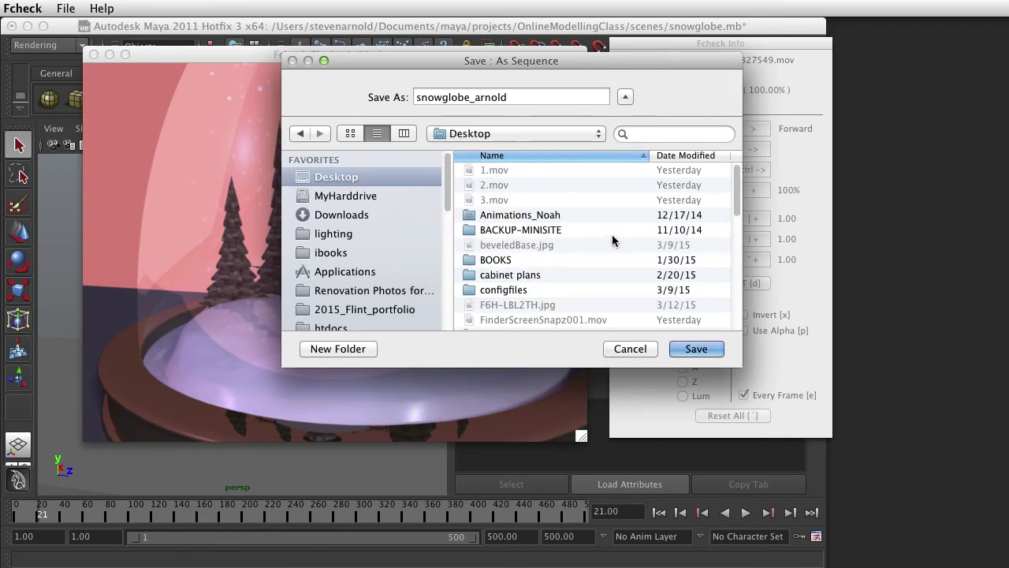
{"action": "left_click", "coordinate": [697, 348]}
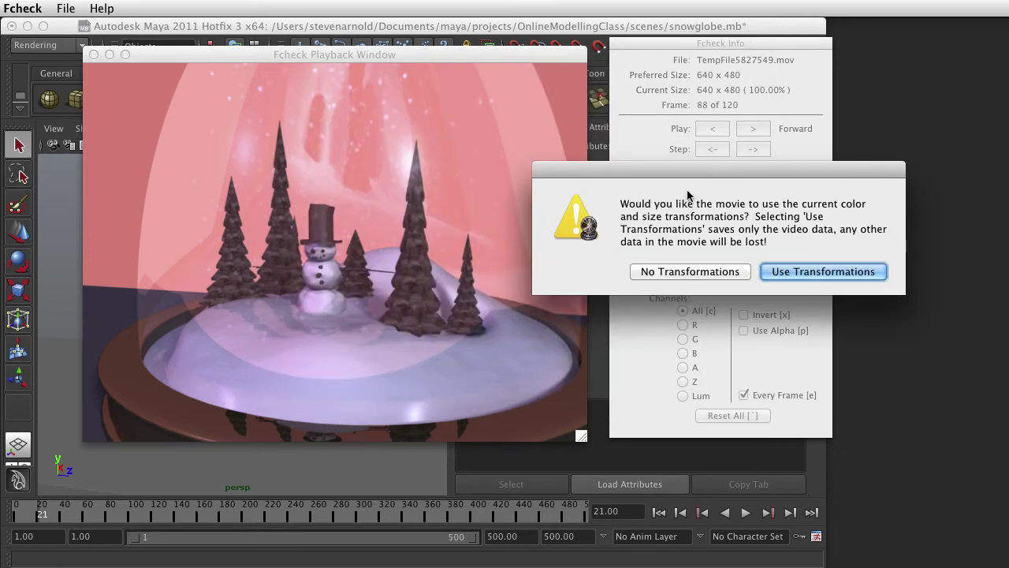
- Choose No Transformations so the movie saves without colour or size changes
{"action": "left_click_drag", "start_coordinate": [673, 164], "coordinate": [542, 157]}
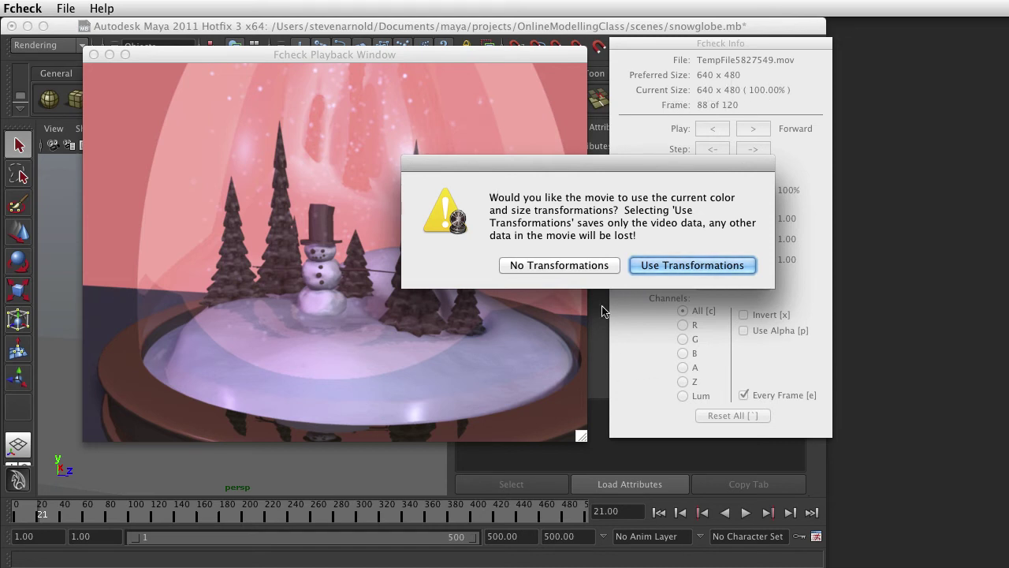
{"action": "left_click", "coordinate": [556, 266]}
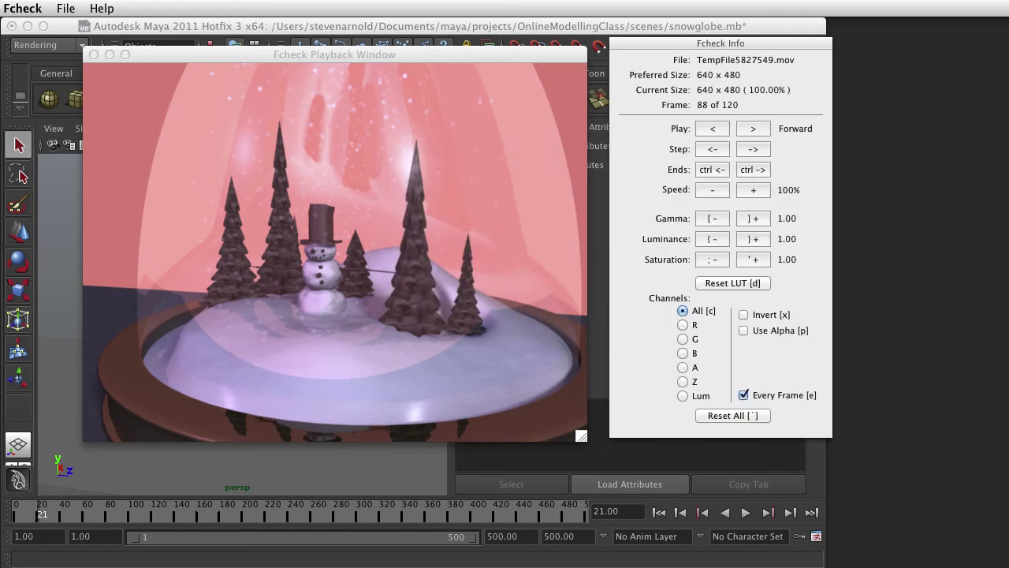
{"action": "left_click_drag", "start_coordinate": [1002, 229], "coordinate": [537, 234]}
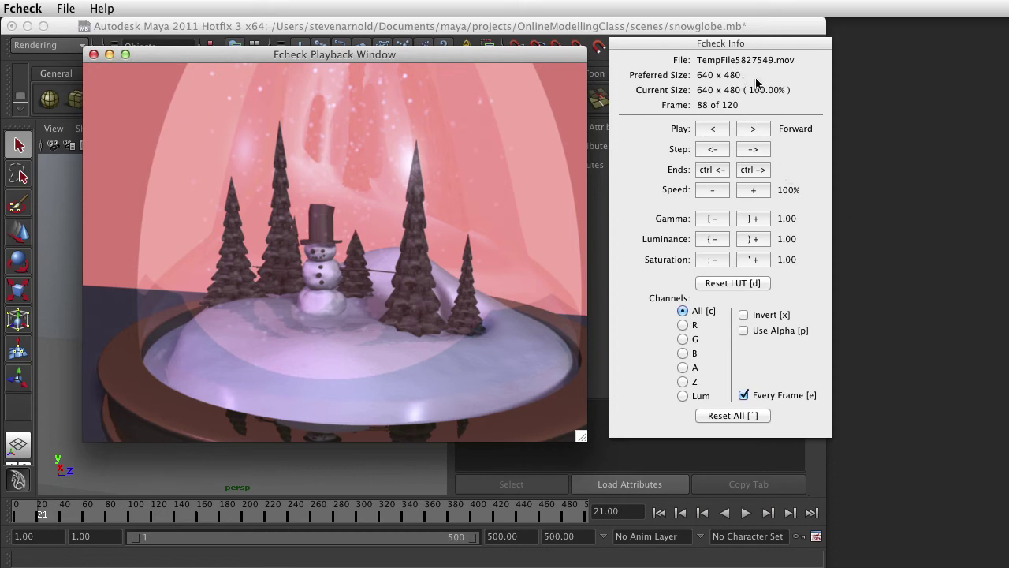
- Reposition the new movie file on the desktop and close the FCheck preview window
{"action": "left_click", "coordinate": [930, 229]}
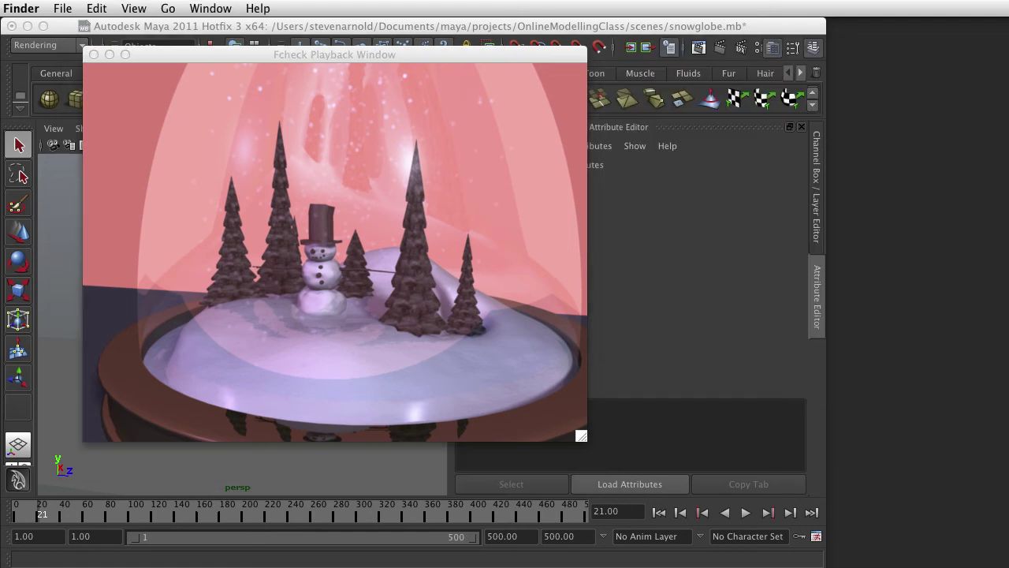
{"action": "left_click_drag", "start_coordinate": [938, 233], "coordinate": [903, 222]}
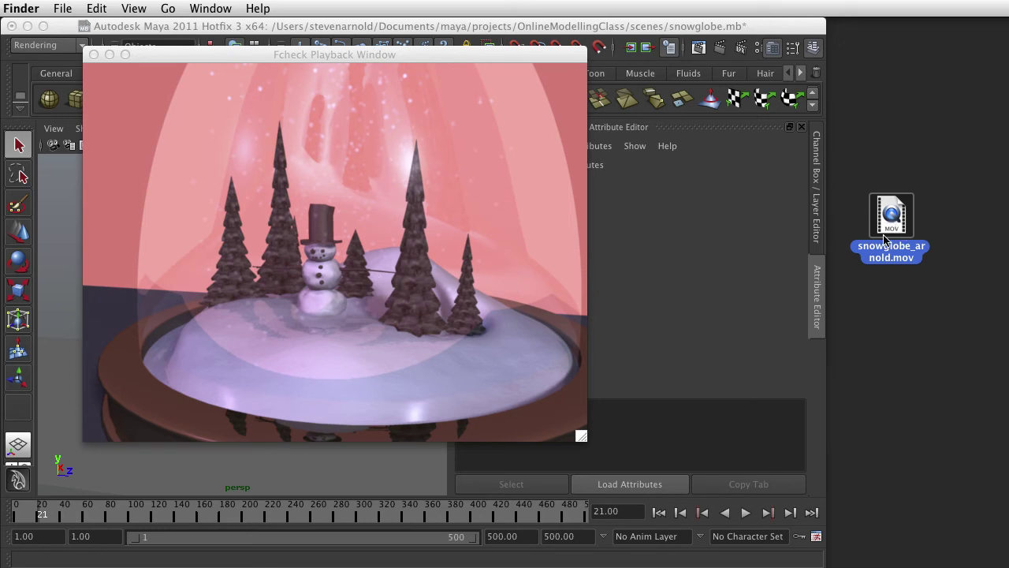
{"action": "left_click", "coordinate": [94, 54]}
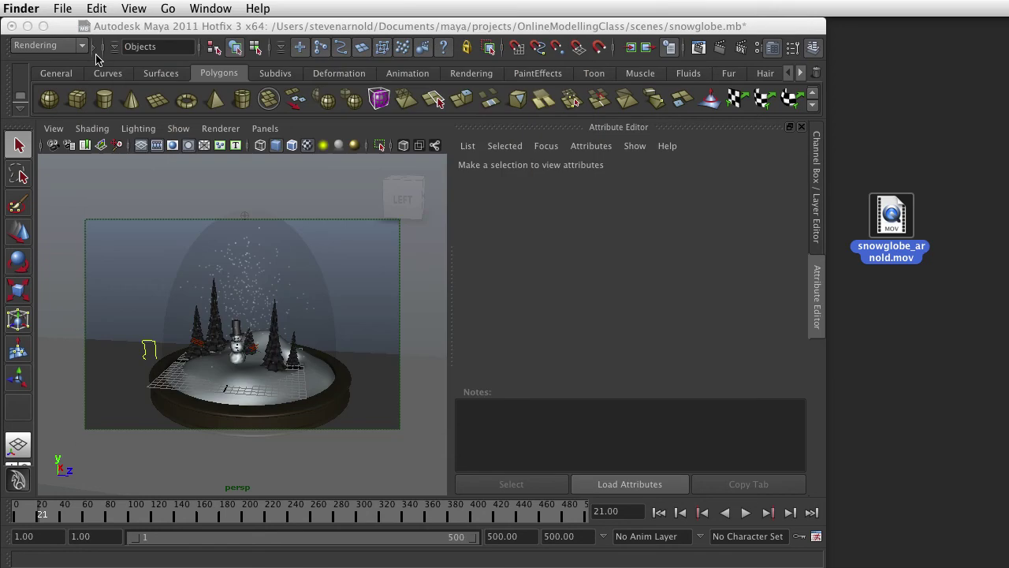
- Hide Maya and open snowglobe_arnold.mov from the desktop in QuickTime Player
{"action": "left_click", "coordinate": [27, 26]}
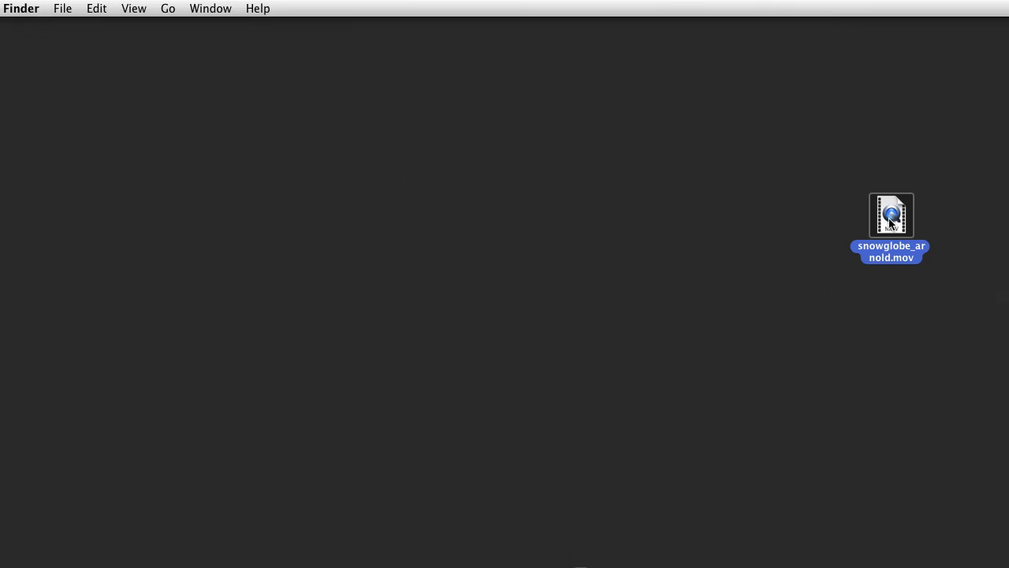
{"action": "left_click_drag", "start_coordinate": [882, 220], "coordinate": [708, 176]}
{"action": "double_click", "coordinate": [708, 175]}
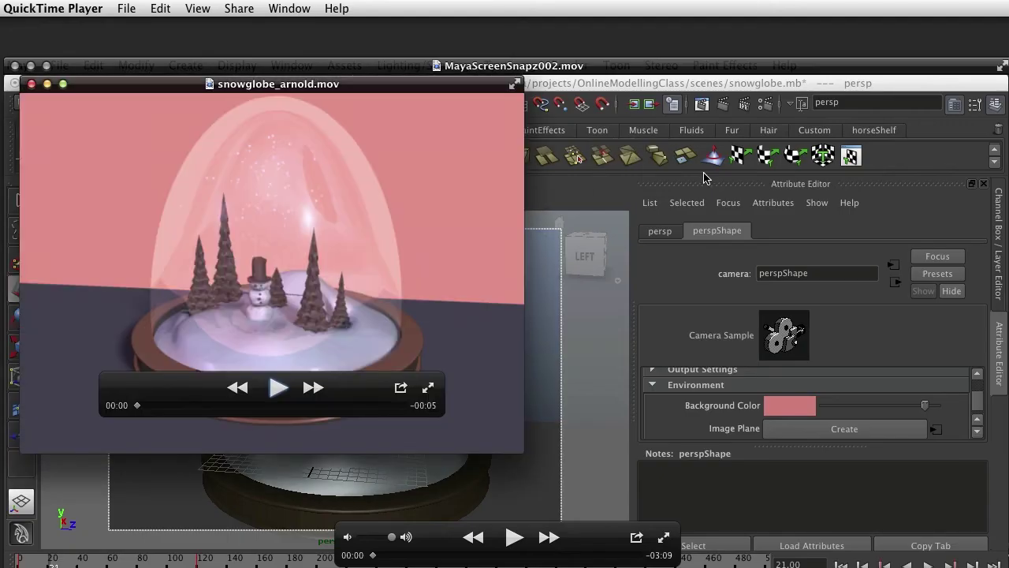
- Enlarge the snowglobe_arnold.mov window, move the controls off the picture, and play the movie
{"action": "key", "text": "super+equal"}
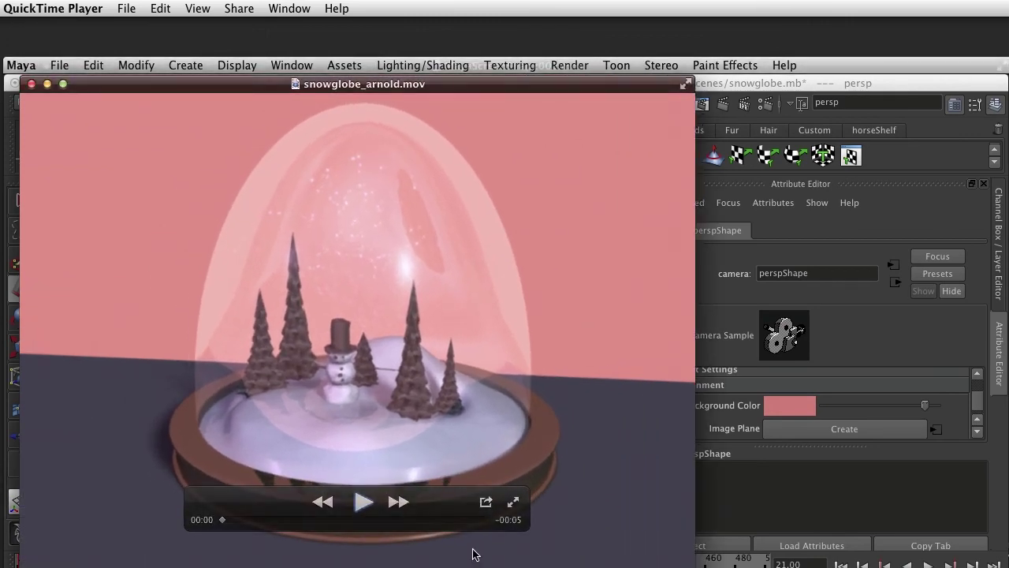
{"action": "left_click_drag", "start_coordinate": [446, 494], "coordinate": [500, 566]}
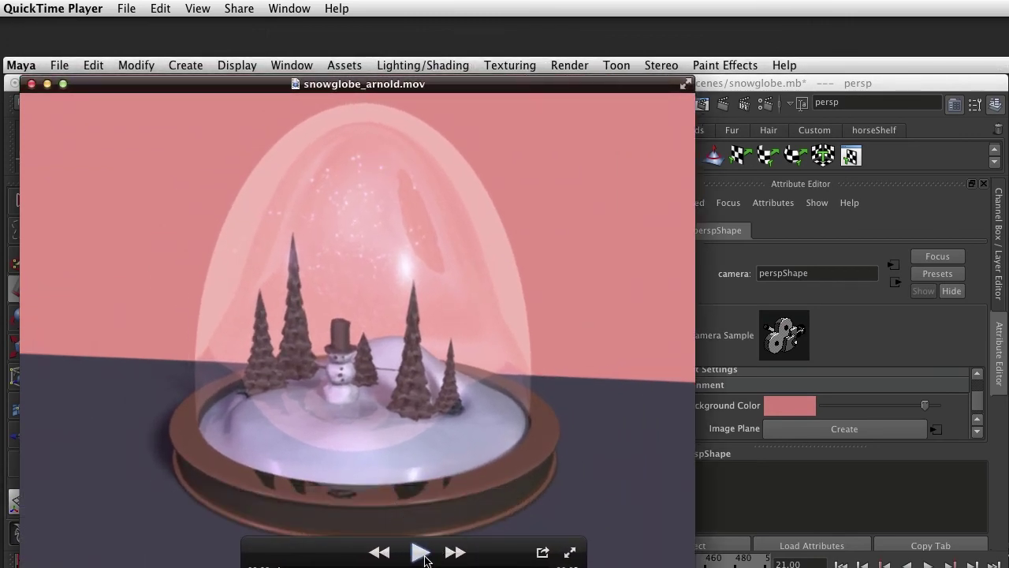
{"action": "left_click", "coordinate": [420, 552]}
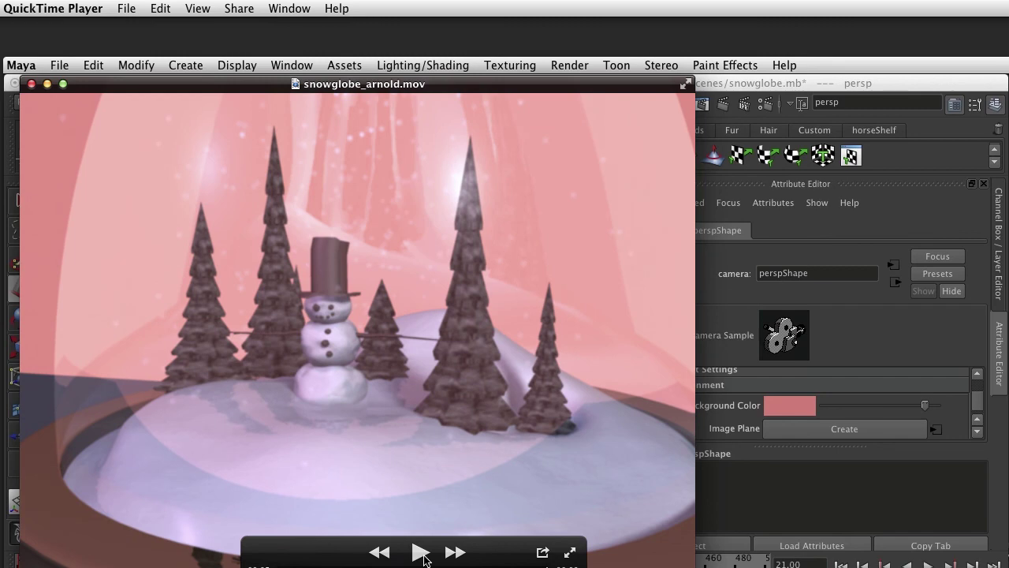
{"action": "left_click", "coordinate": [424, 556]}
{"action": "left_click", "coordinate": [424, 556]}
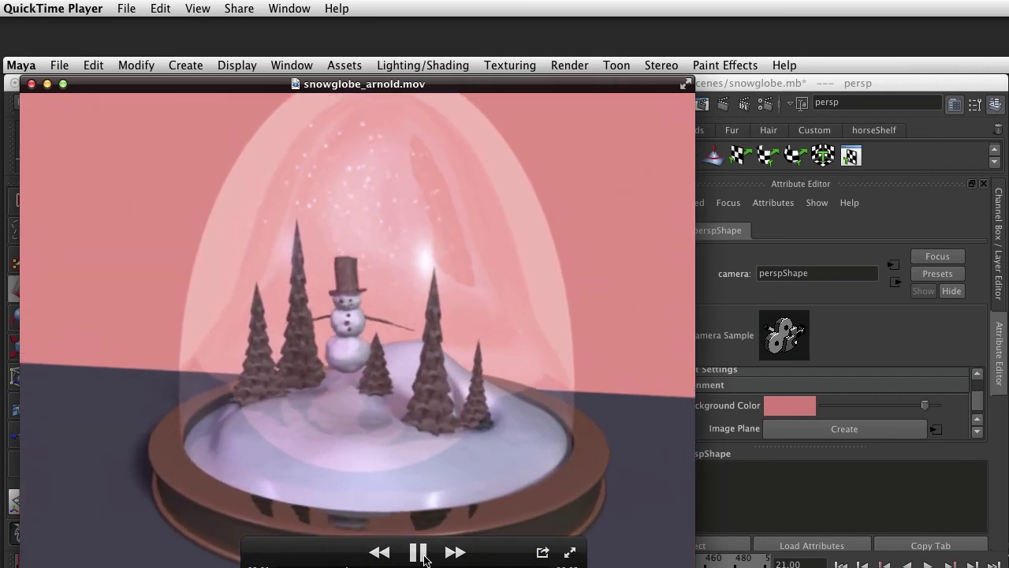